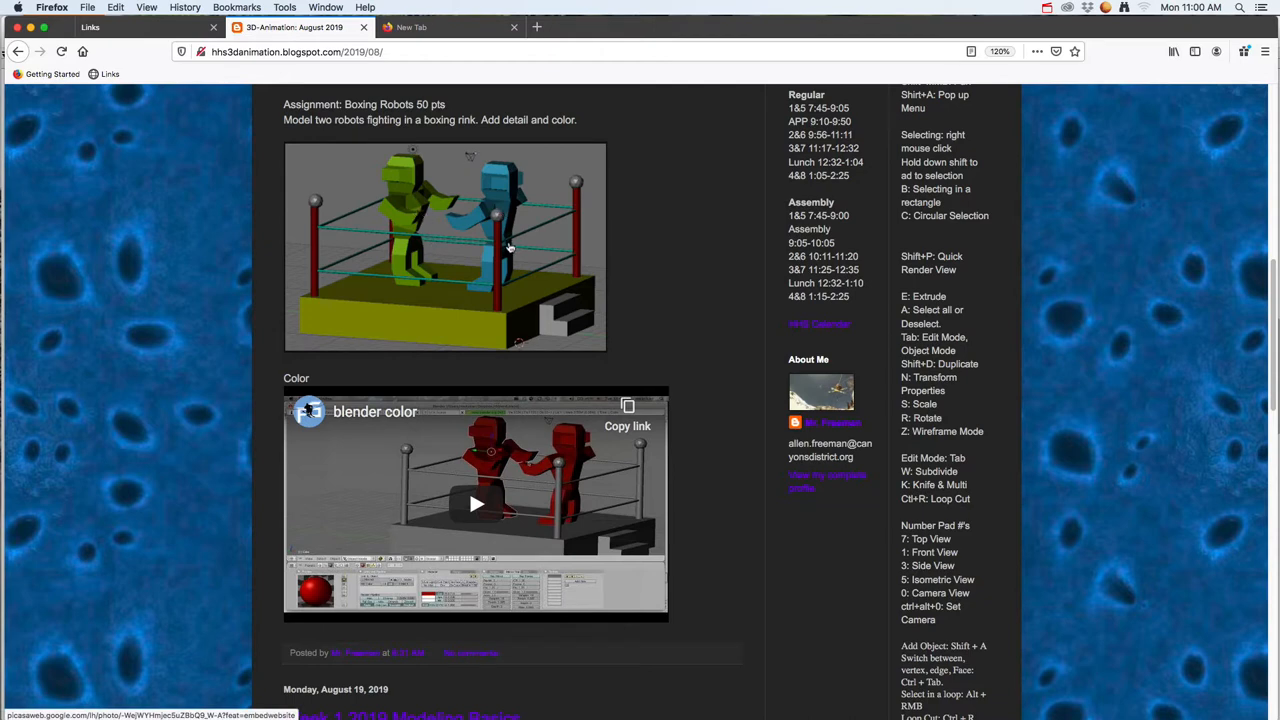
Step: Switch to Blender and save the robot model under its existing name, 006_robot1.blend, overwriting the file
{"action": "key", "text": "super+Tab"}
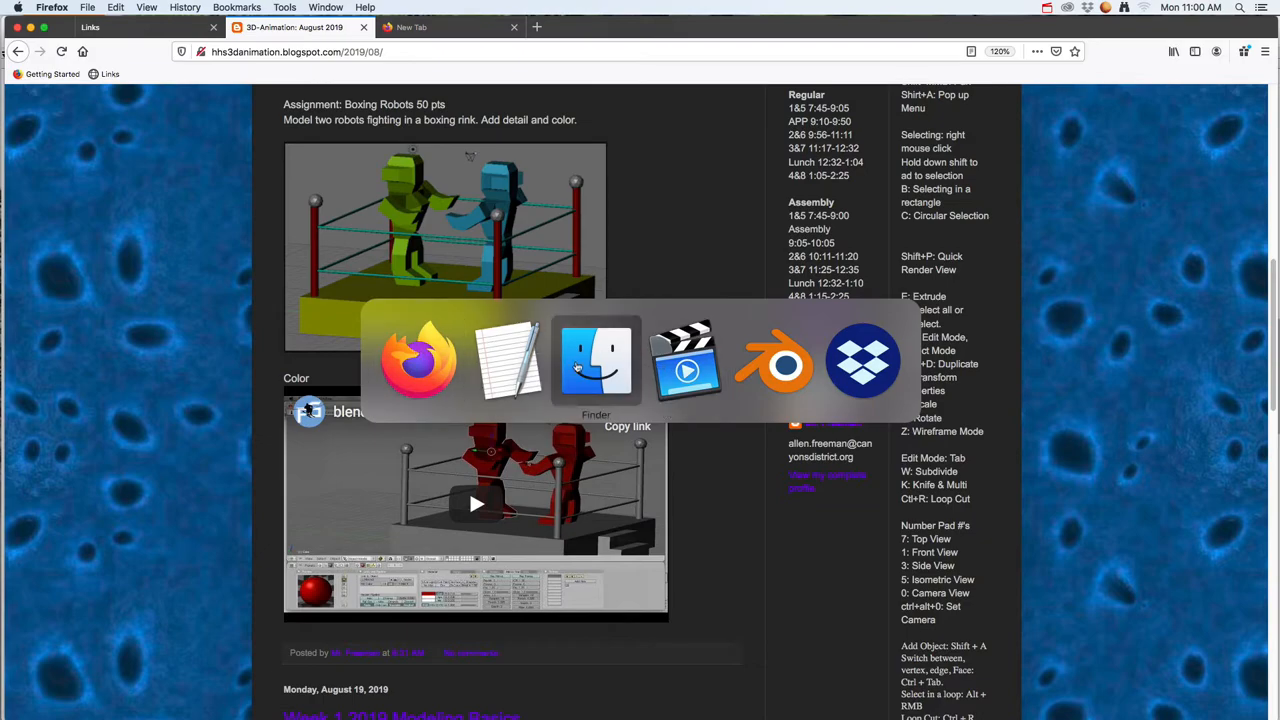
{"action": "left_click", "coordinate": [770, 370]}
{"action": "middle_click_drag", "start_coordinate": [640, 336], "coordinate": [546, 342]}
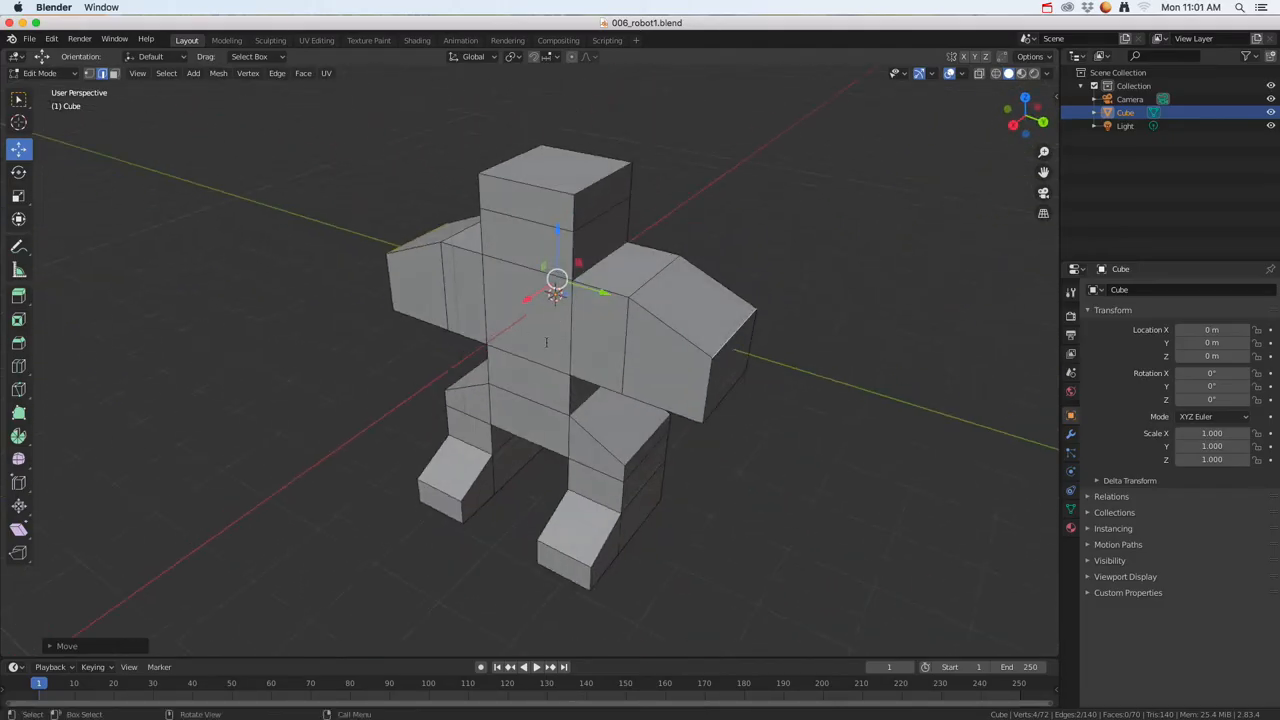
{"action": "left_click", "coordinate": [29, 39]}
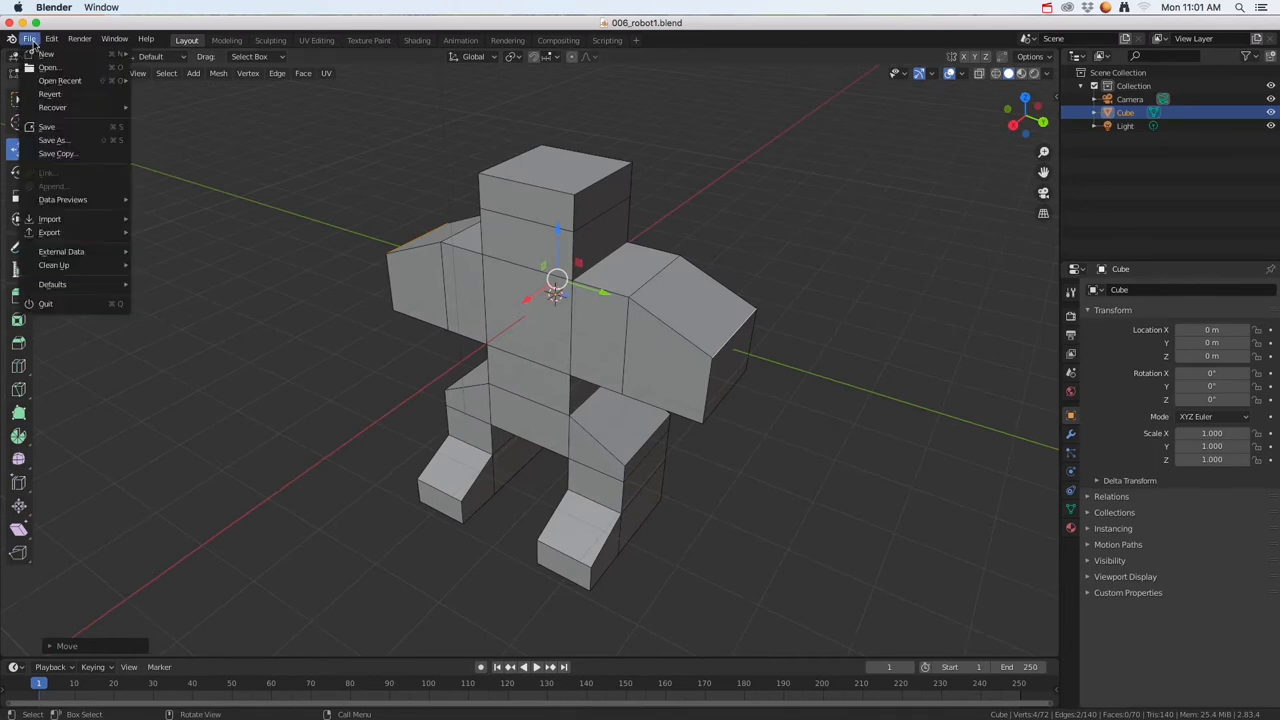
{"action": "left_click", "coordinate": [69, 142]}
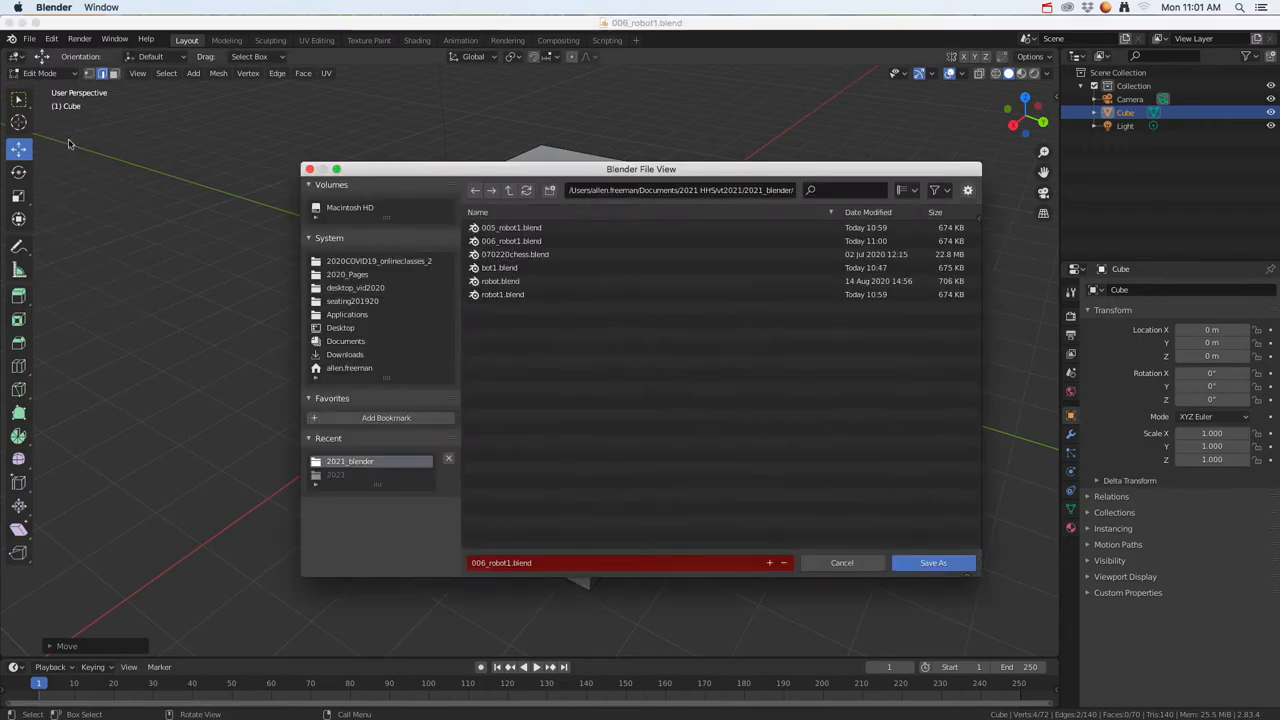
{"action": "left_click_drag", "start_coordinate": [464, 175], "coordinate": [411, 143]}
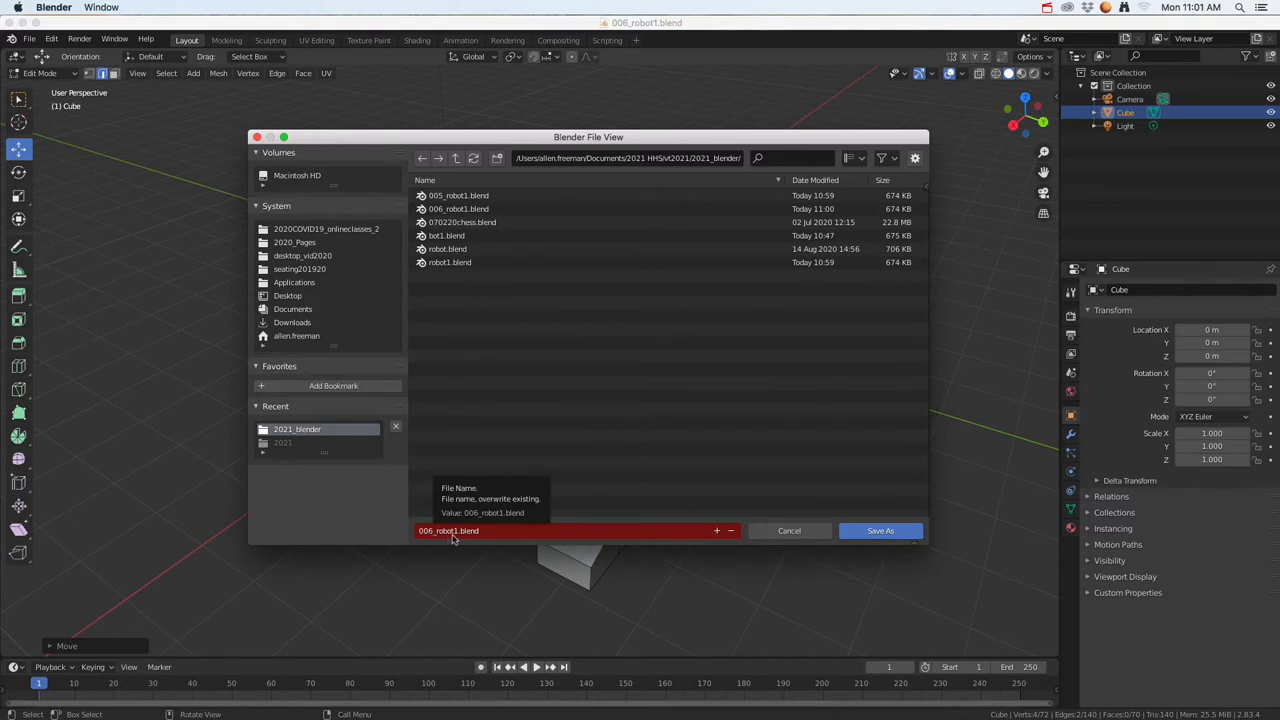
{"action": "left_click", "coordinate": [880, 531]}
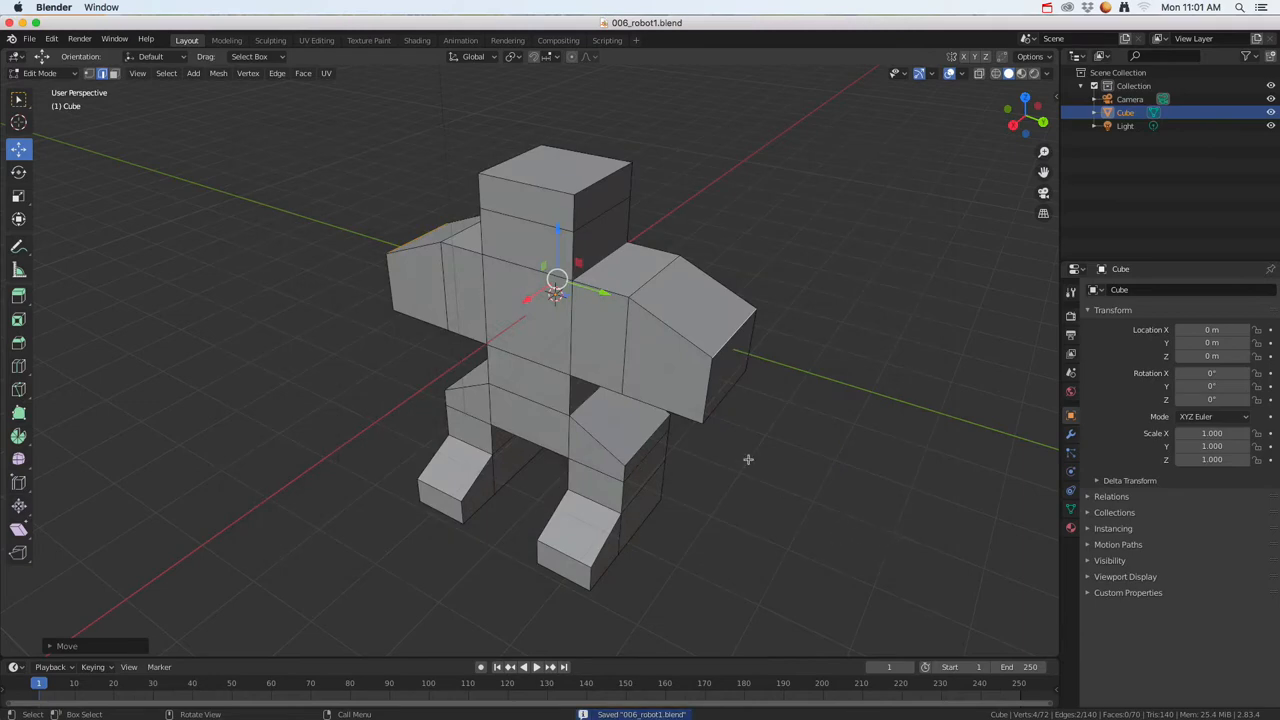
Step: Change to face selection mode and select the square face on the front of the robot's chest
{"action": "middle_click_drag", "start_coordinate": [737, 463], "coordinate": [693, 425]}
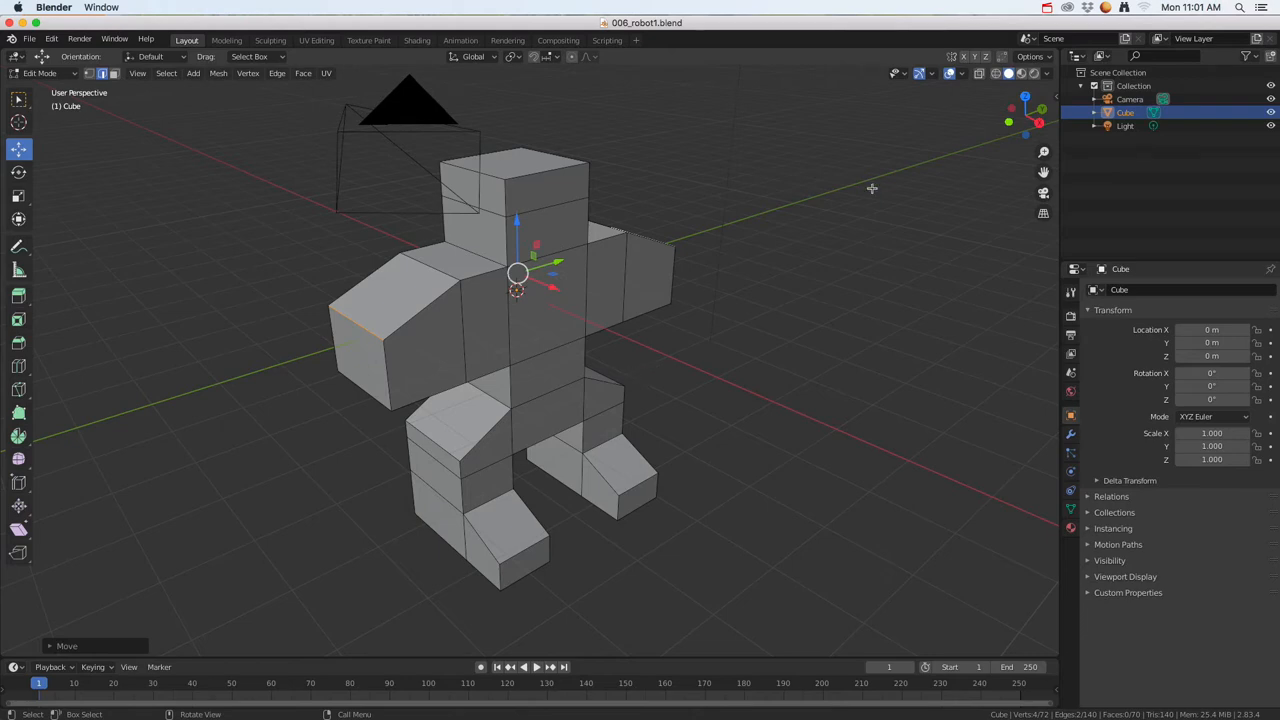
{"action": "left_click", "coordinate": [605, 261]}
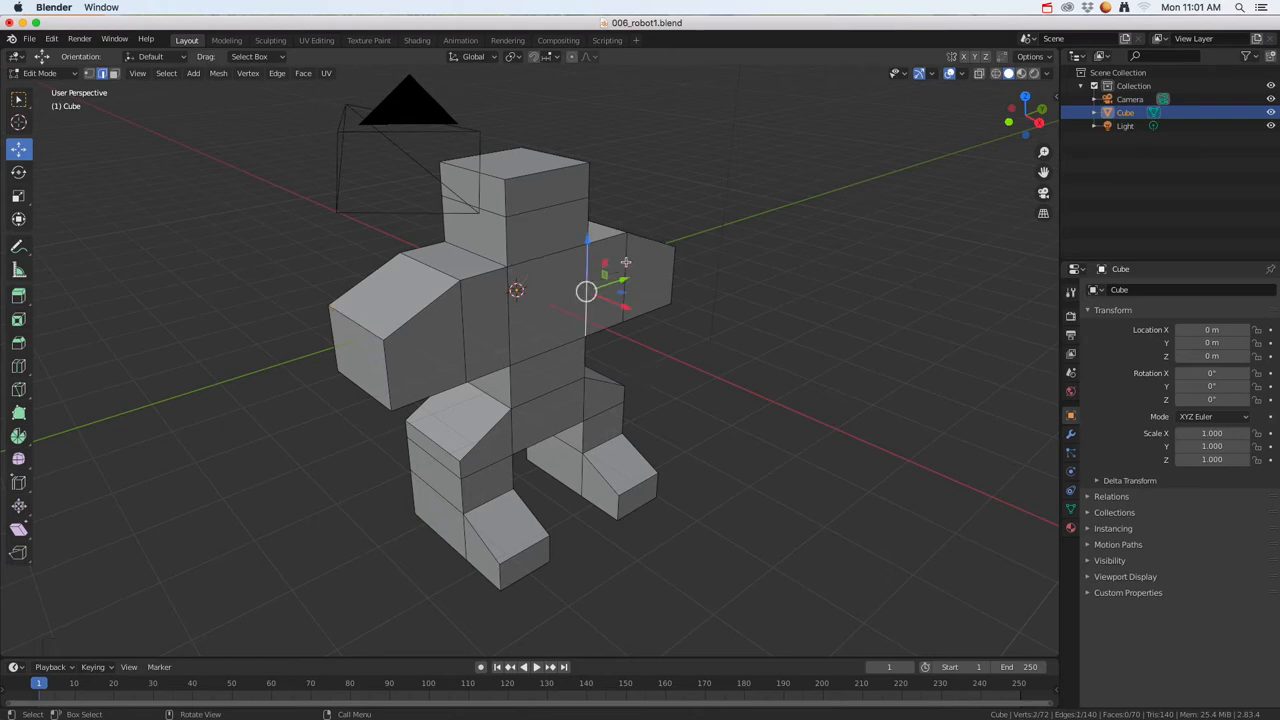
{"action": "left_click", "coordinate": [114, 73]}
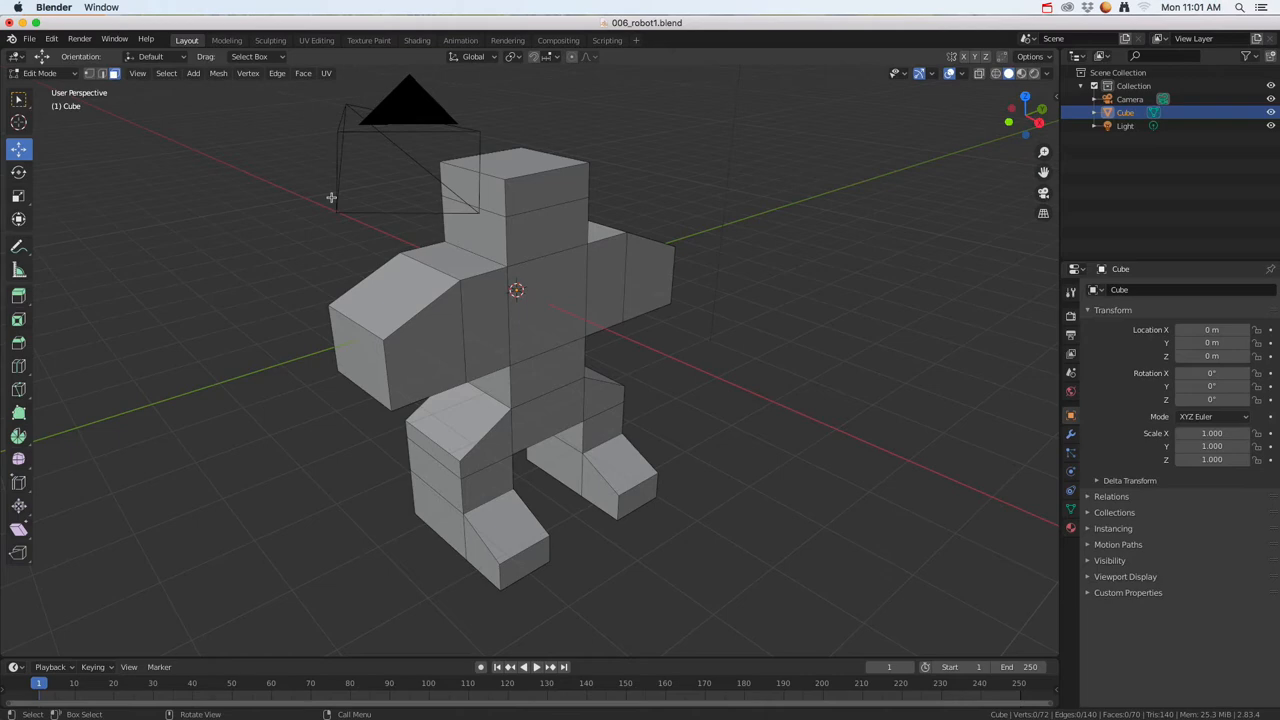
{"action": "left_click", "coordinate": [565, 298]}
{"action": "middle_click_drag", "start_coordinate": [610, 320], "coordinate": [543, 289]}
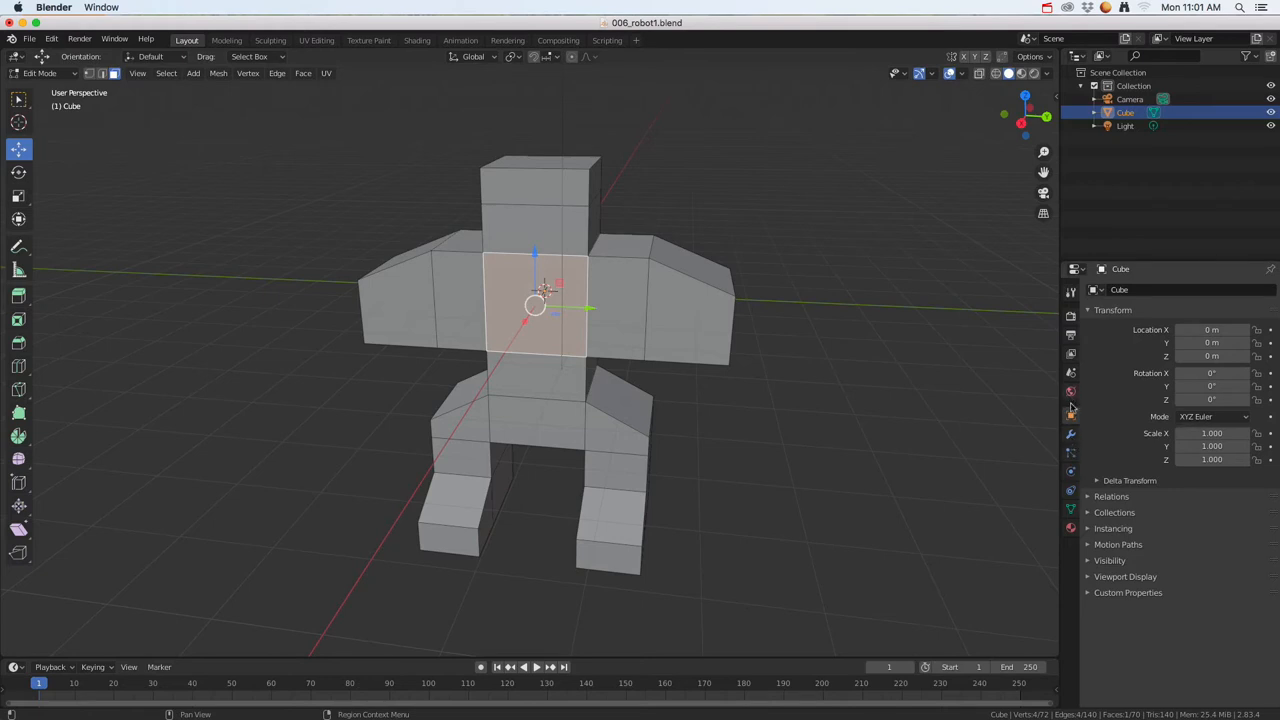
Step: Open the robot's material settings and set the base color of Material to bright green
{"action": "left_click", "coordinate": [1071, 530]}
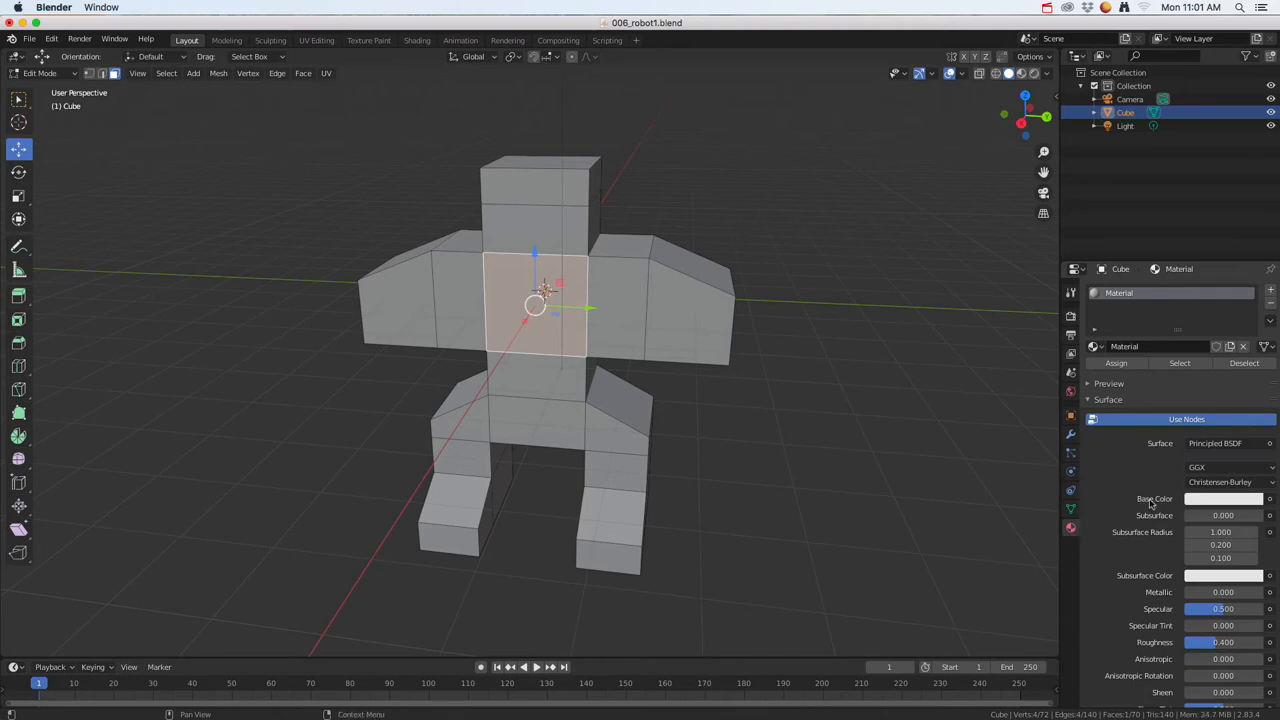
{"action": "left_click", "coordinate": [1203, 502]}
{"action": "left_click", "coordinate": [1189, 384]}
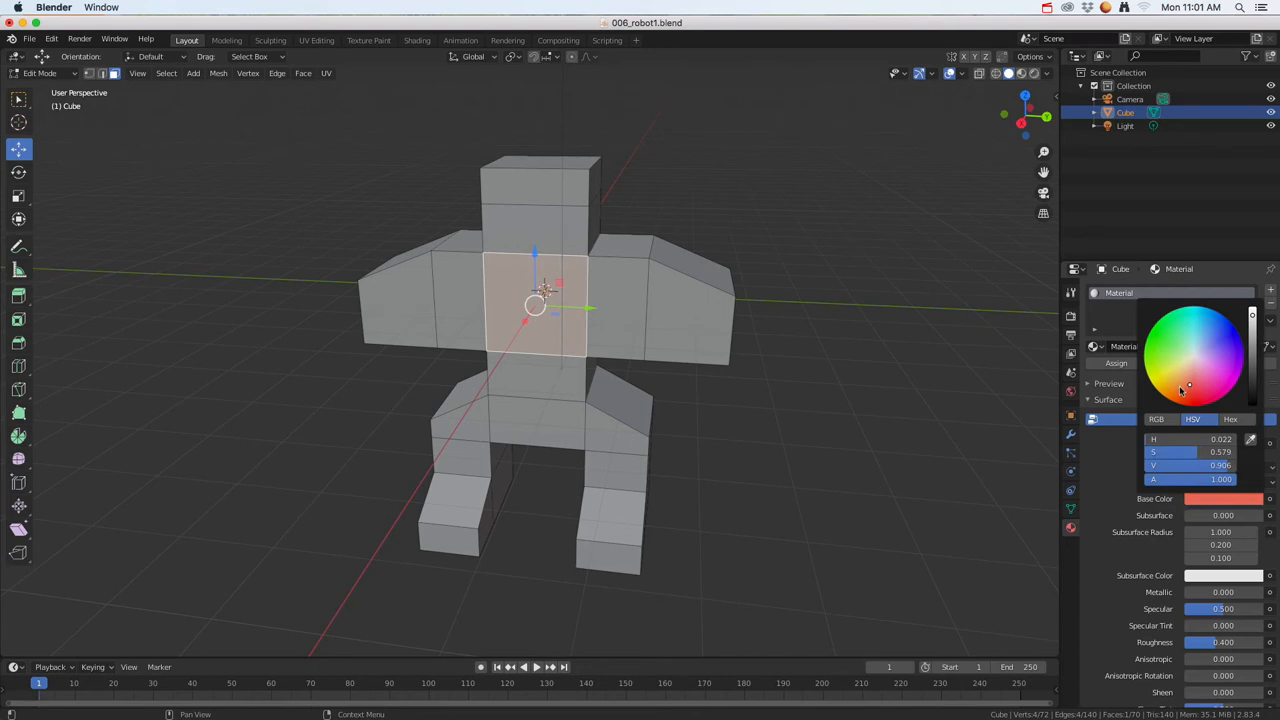
{"action": "left_click_drag", "start_coordinate": [1181, 390], "coordinate": [1158, 345]}
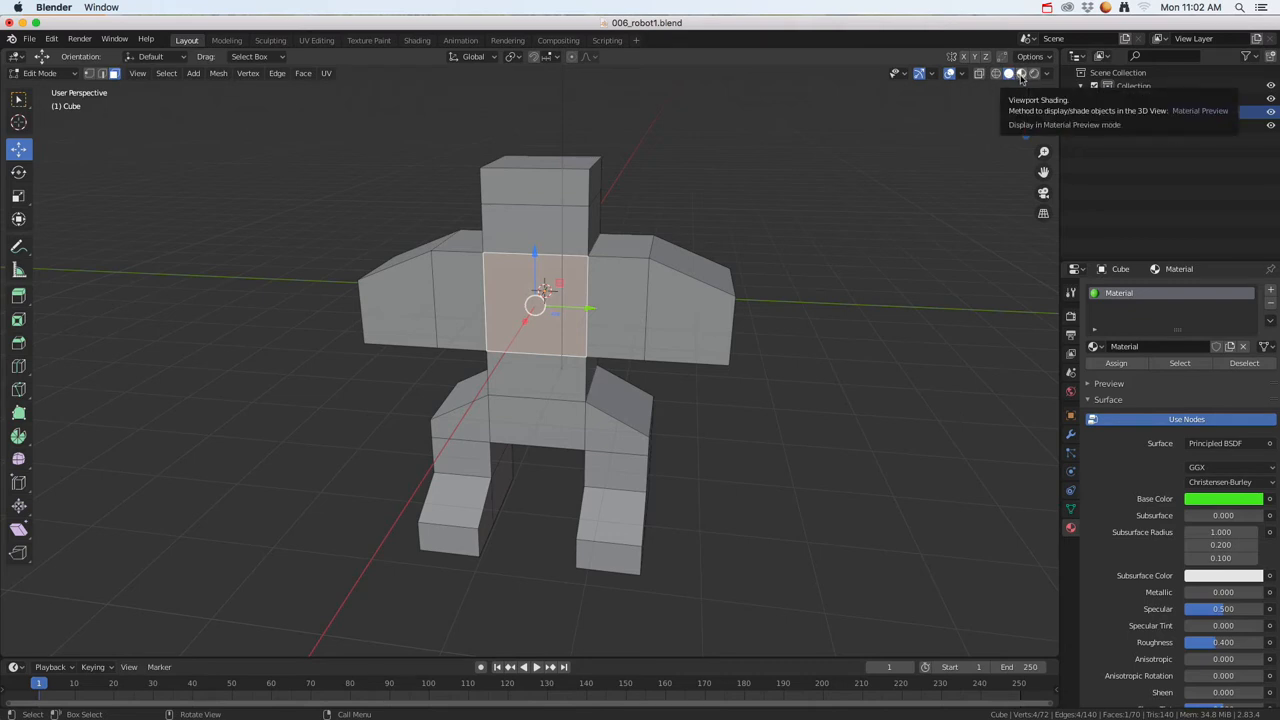
Step: Show the robot in Material Preview shading, compare it with Rendered shading, and return to Material Preview
{"action": "left_click", "coordinate": [1021, 76]}
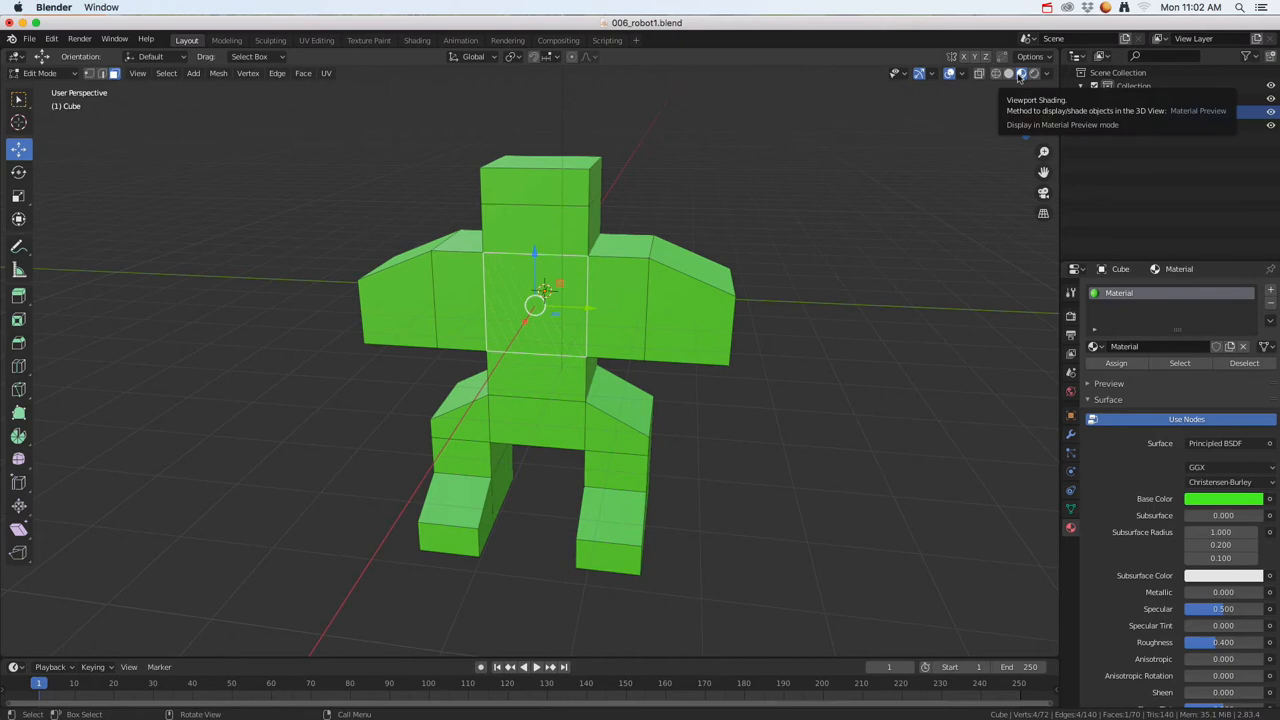
{"action": "left_click", "coordinate": [1034, 74]}
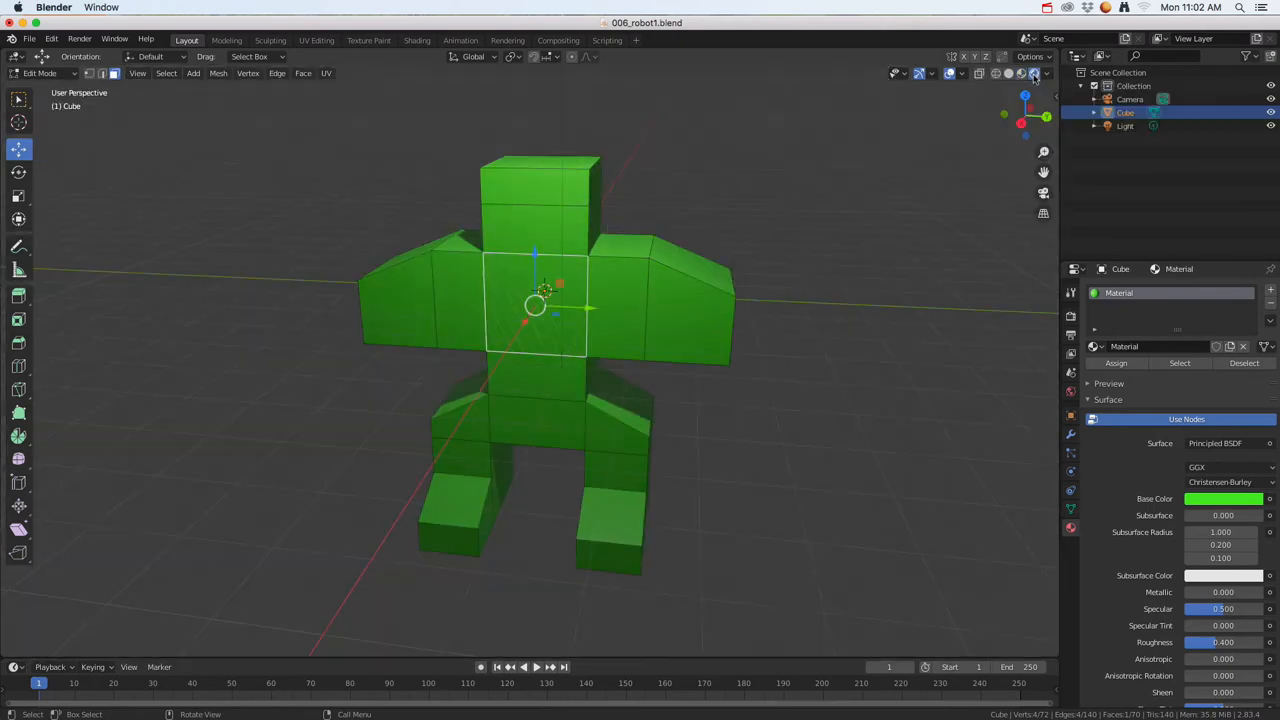
{"action": "middle_click_drag", "start_coordinate": [680, 323], "coordinate": [648, 325]}
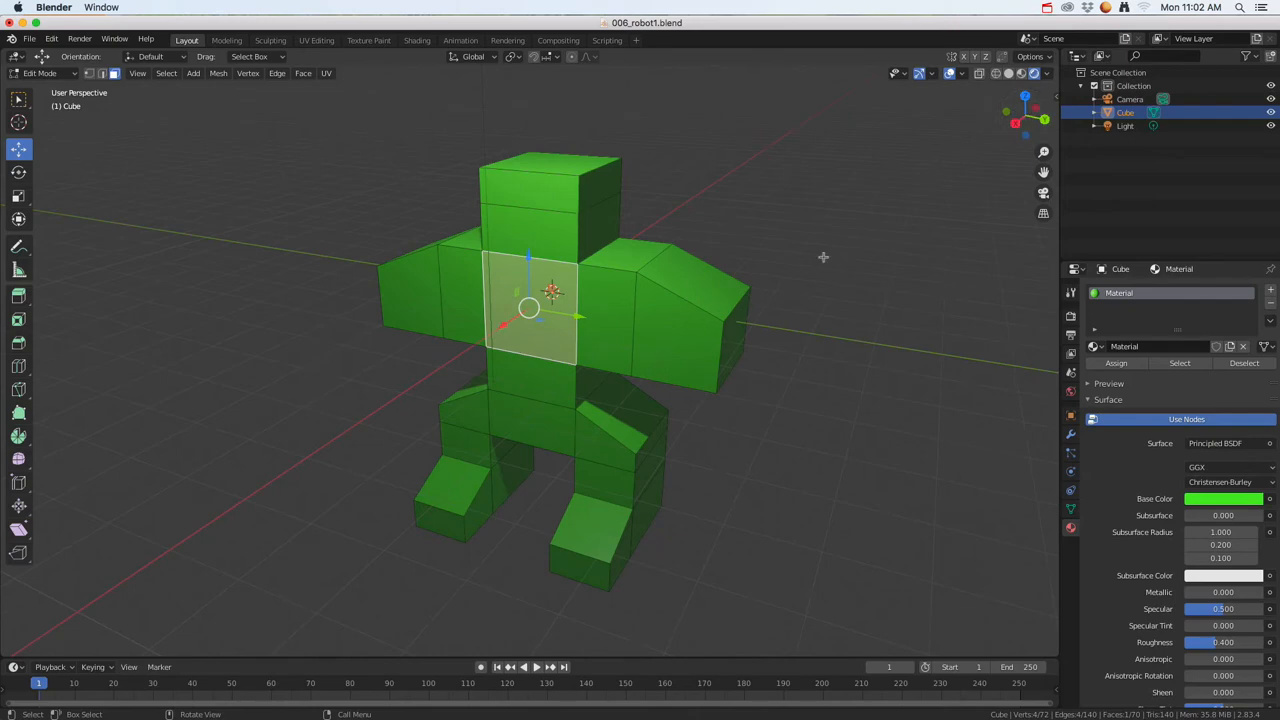
{"action": "left_click", "coordinate": [1021, 75]}
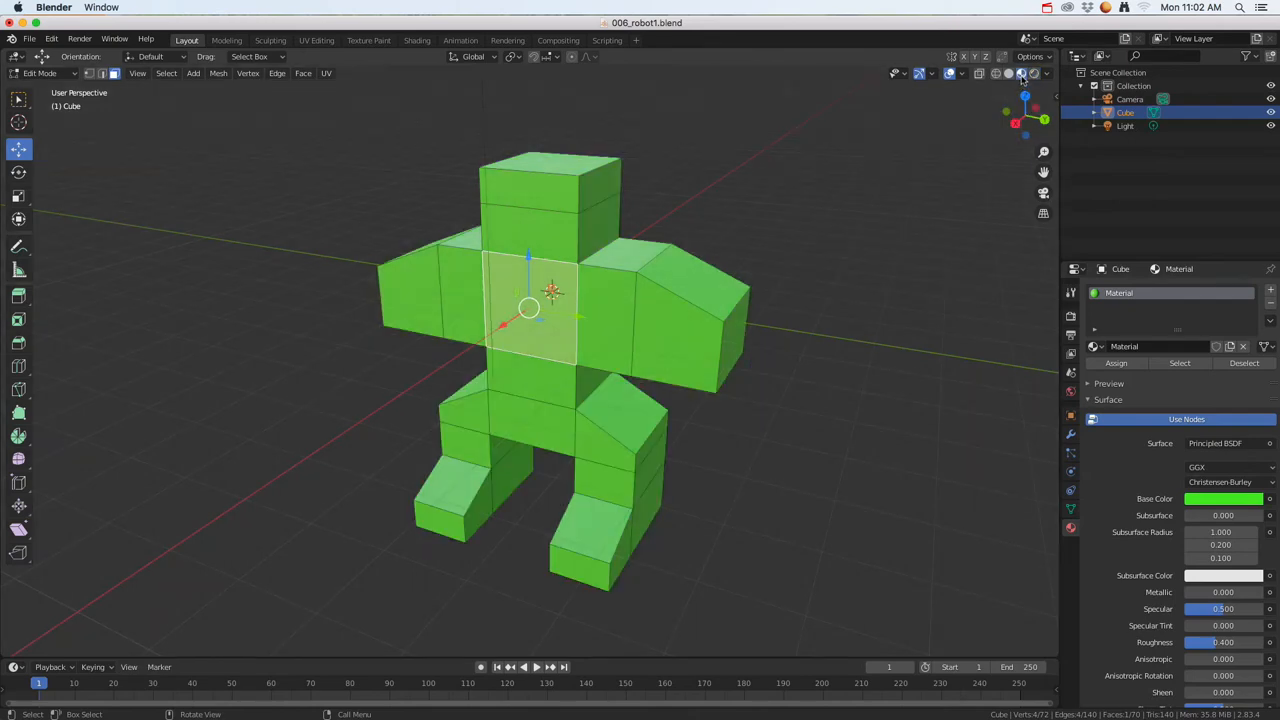
{"action": "middle_click_drag", "start_coordinate": [562, 525], "coordinate": [703, 354]}
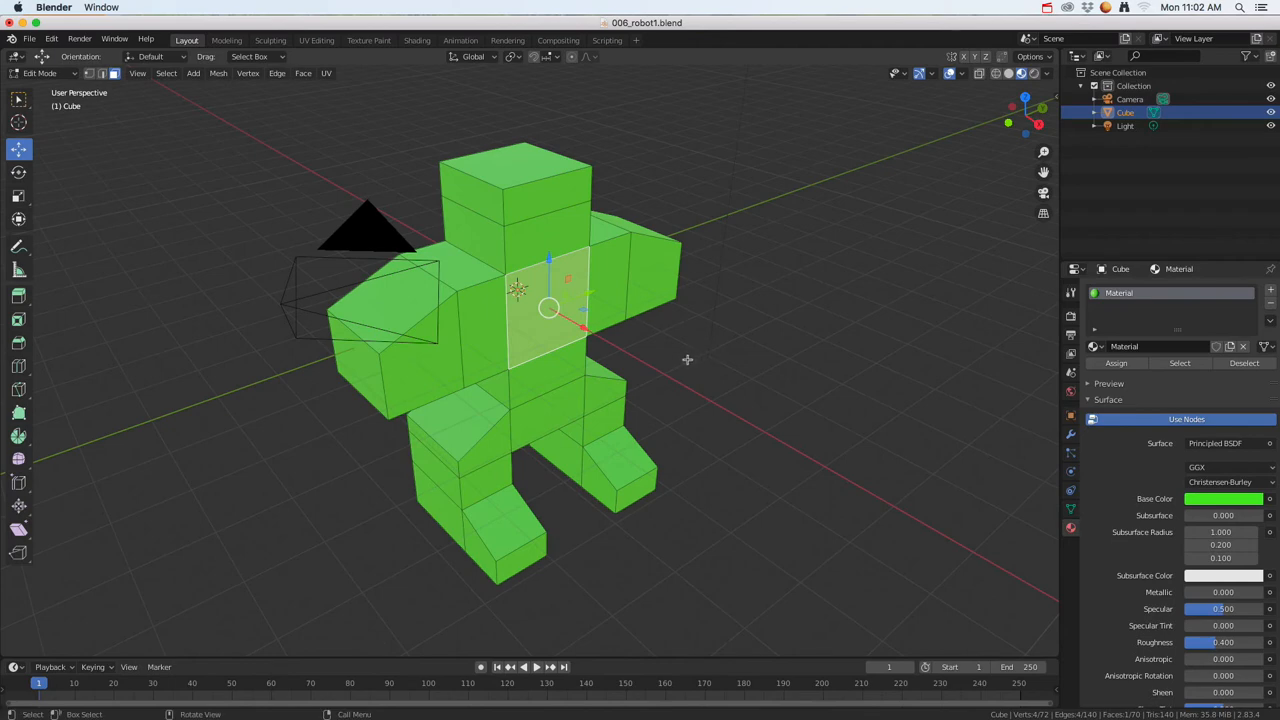
Step: Cycle the viewport shading through Solid and Wireframe and back to Material Preview
{"action": "key", "text": "z"}
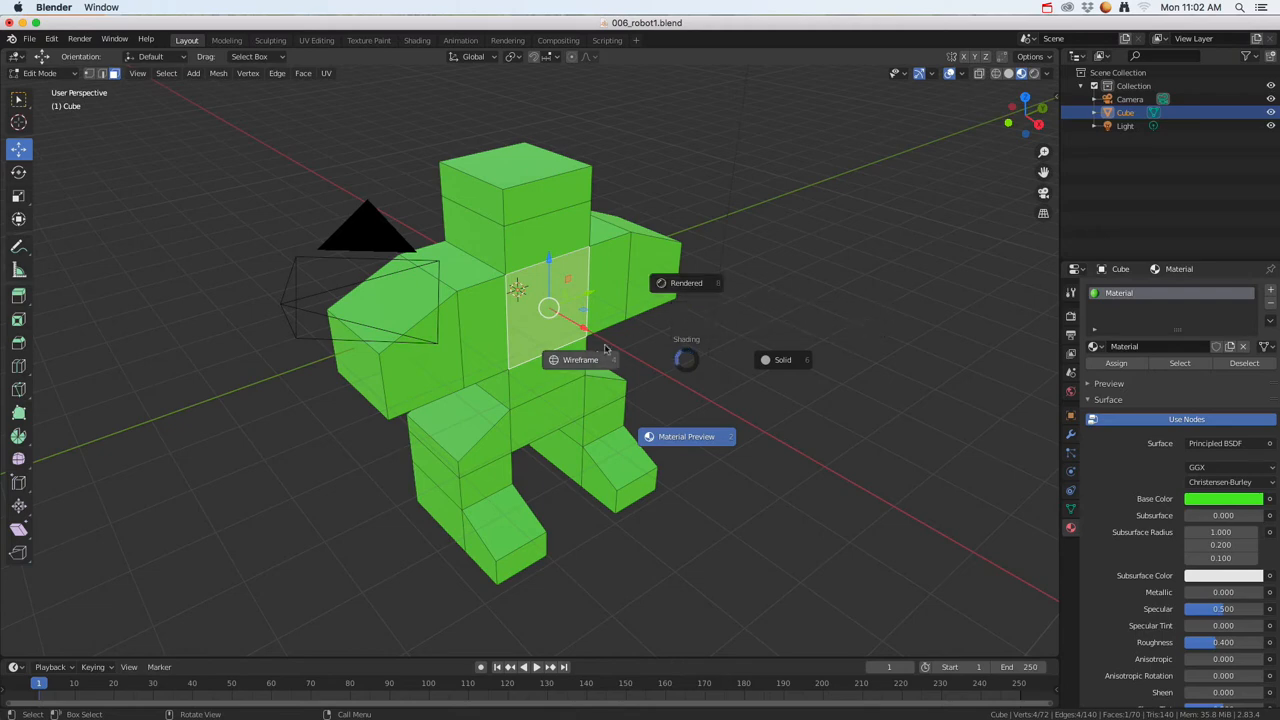
{"action": "left_click", "coordinate": [778, 362]}
{"action": "key", "text": "z"}
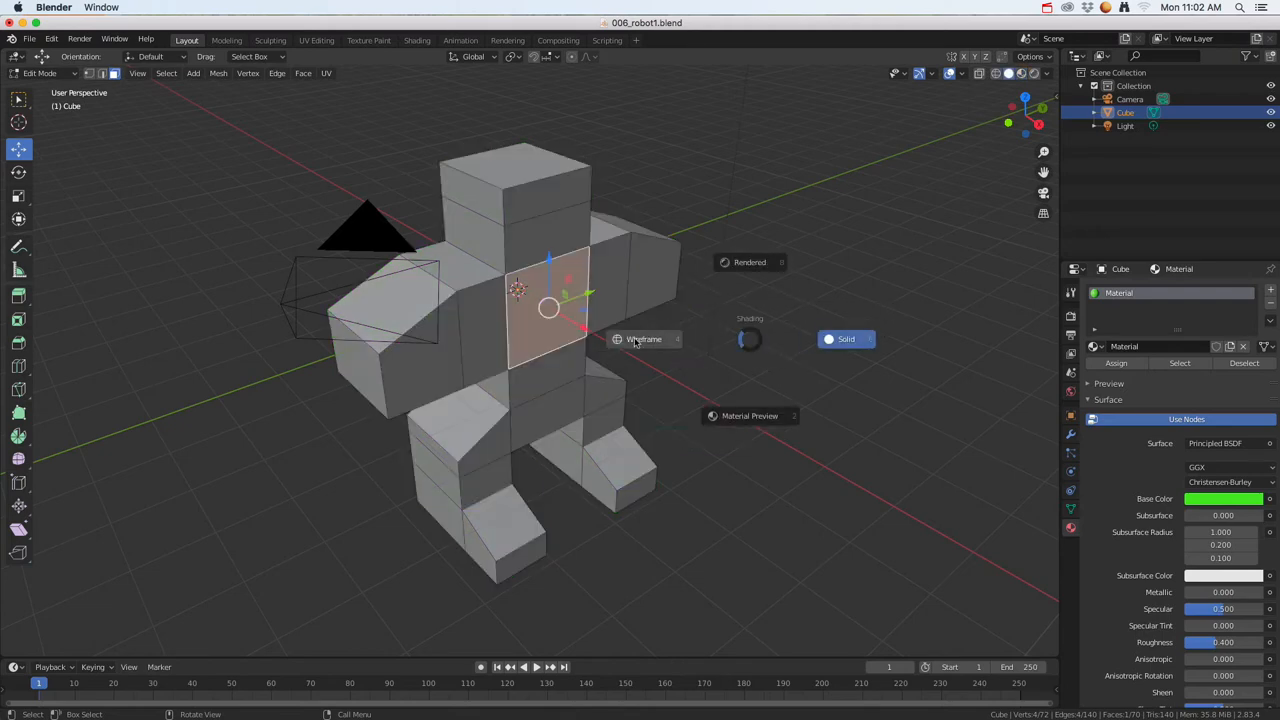
{"action": "left_click", "coordinate": [636, 342]}
{"action": "key", "text": "z"}
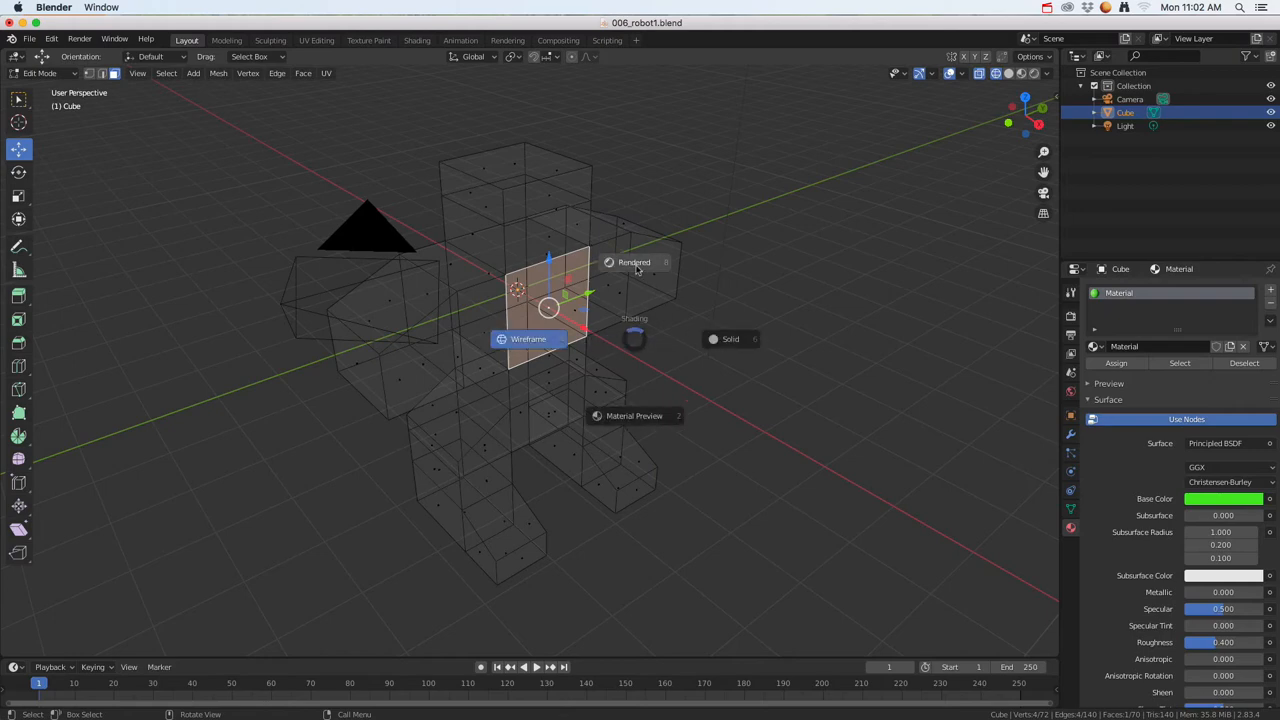
{"action": "left_click", "coordinate": [629, 421]}
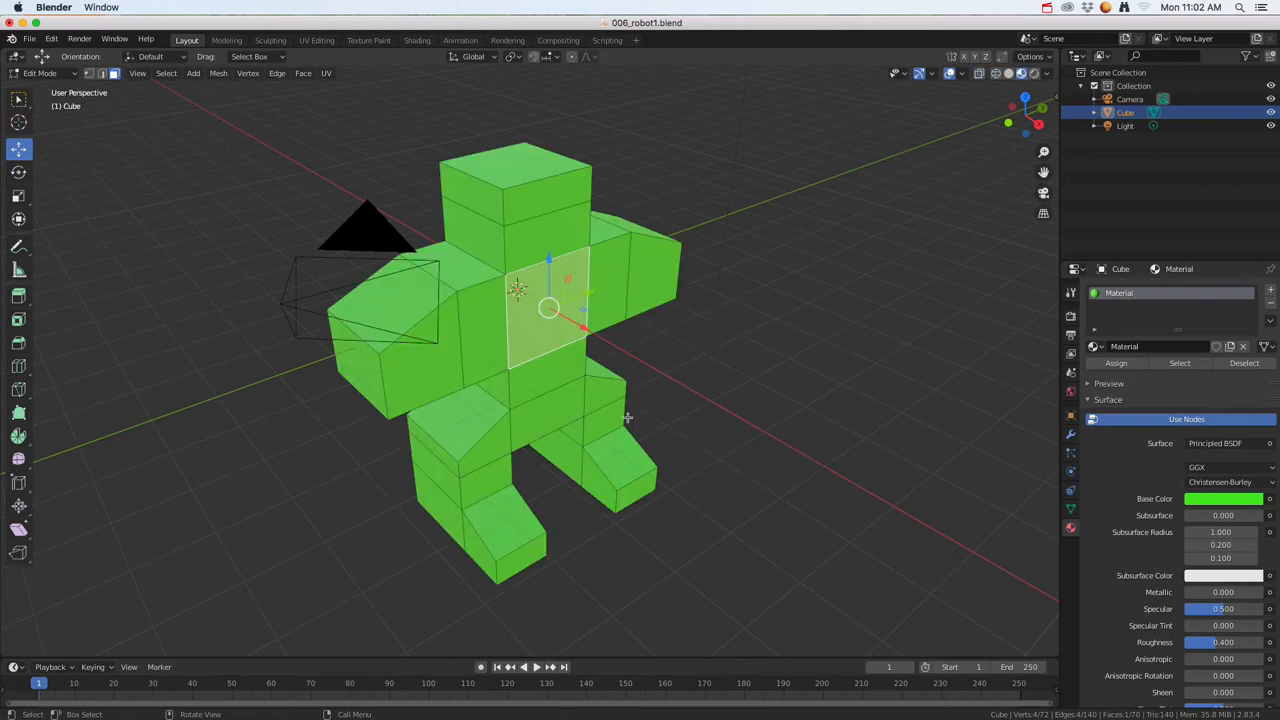
{"action": "key", "text": "z"}
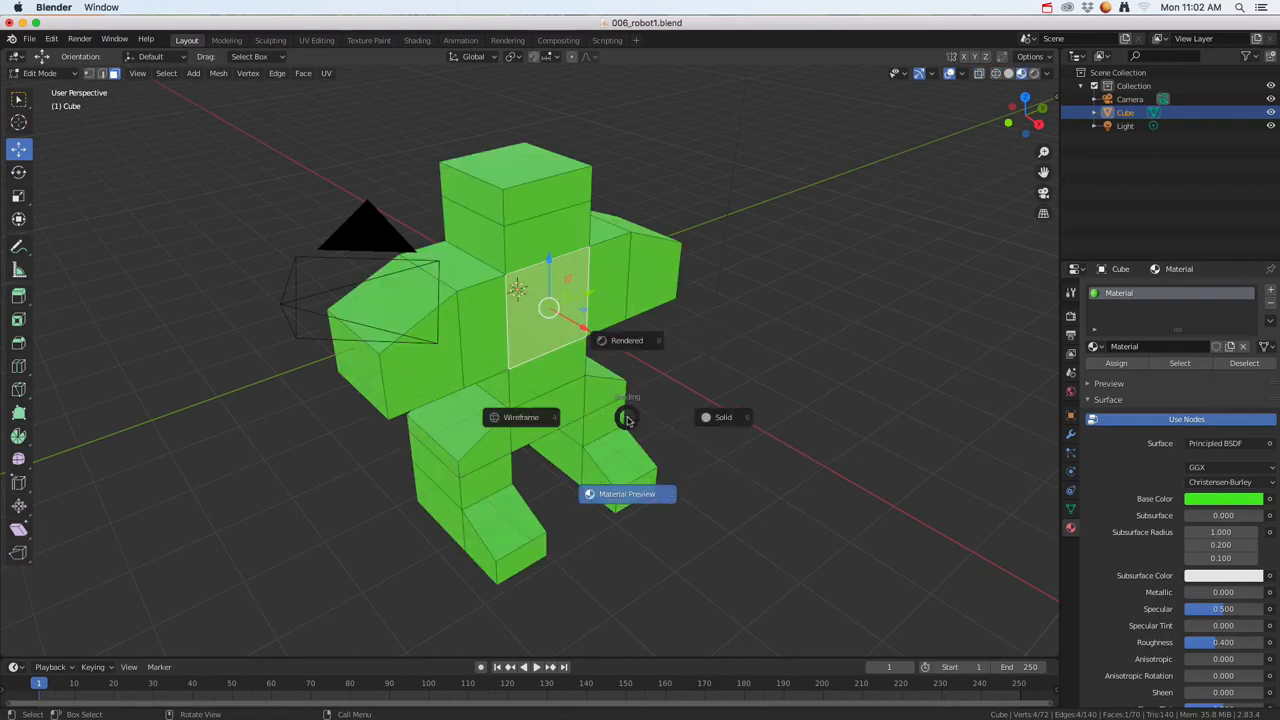
{"action": "left_click", "coordinate": [638, 498]}
{"action": "mouse_move", "coordinate": [636, 343]}
{"action": "middle_mouse_down"}
{"action": "mouse_move", "coordinate": [518, 332]}
{"action": "mouse_move", "coordinate": [626, 340]}
{"action": "middle_mouse_up"}
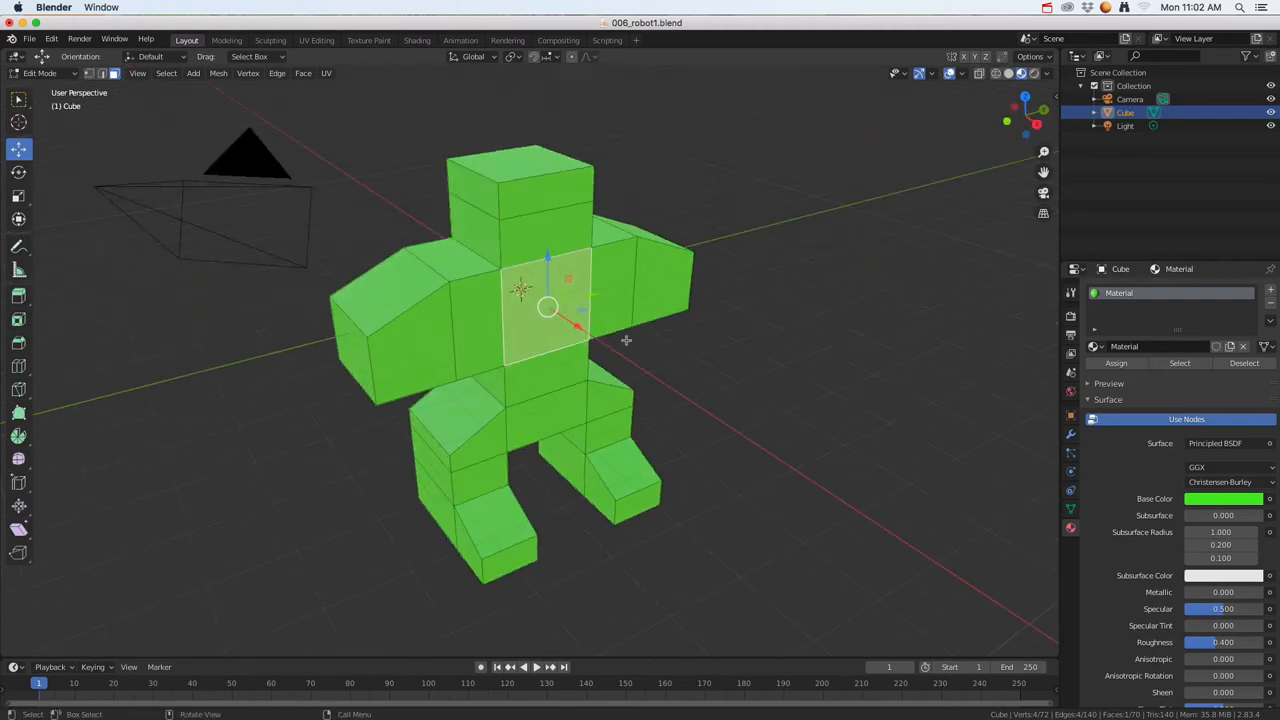
Step: Change the base color of the robot's existing material to orange
{"action": "left_click", "coordinate": [1205, 498]}
{"action": "left_click", "coordinate": [1205, 398]}
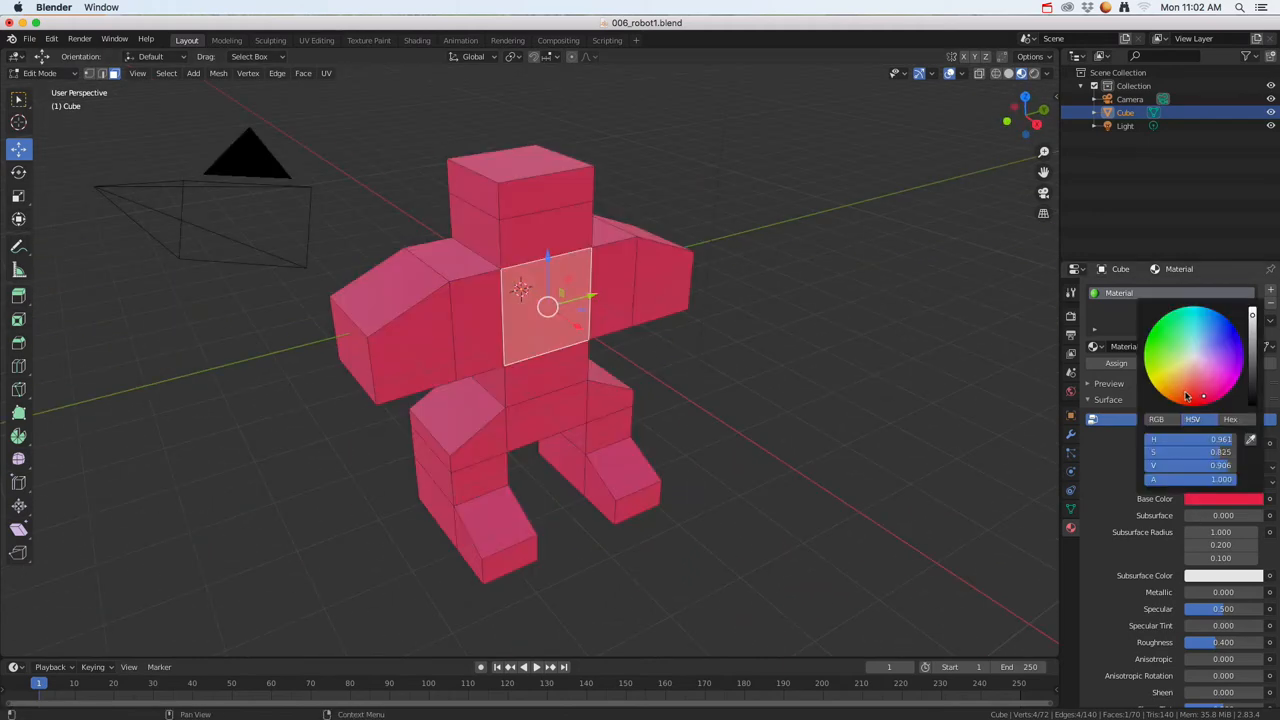
{"action": "left_click", "coordinate": [1187, 396]}
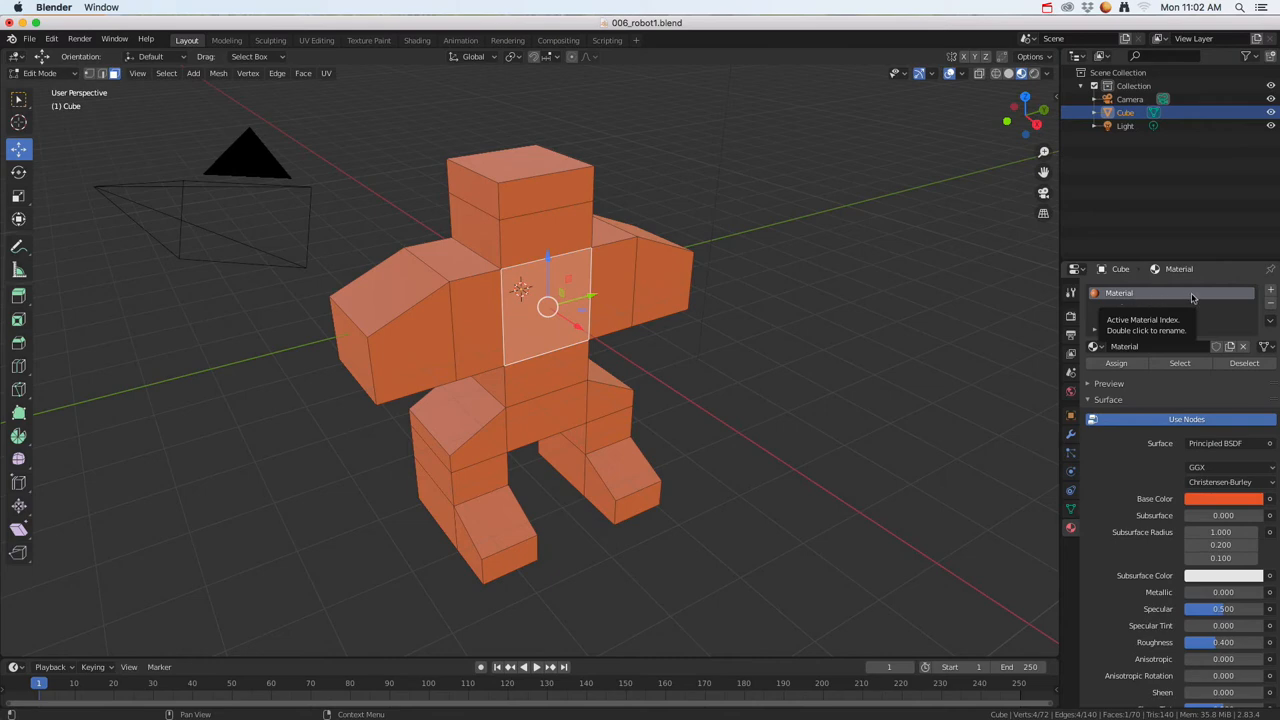
Step: Add a second material slot with a new material and set its base color to blue
{"action": "left_click", "coordinate": [1271, 293]}
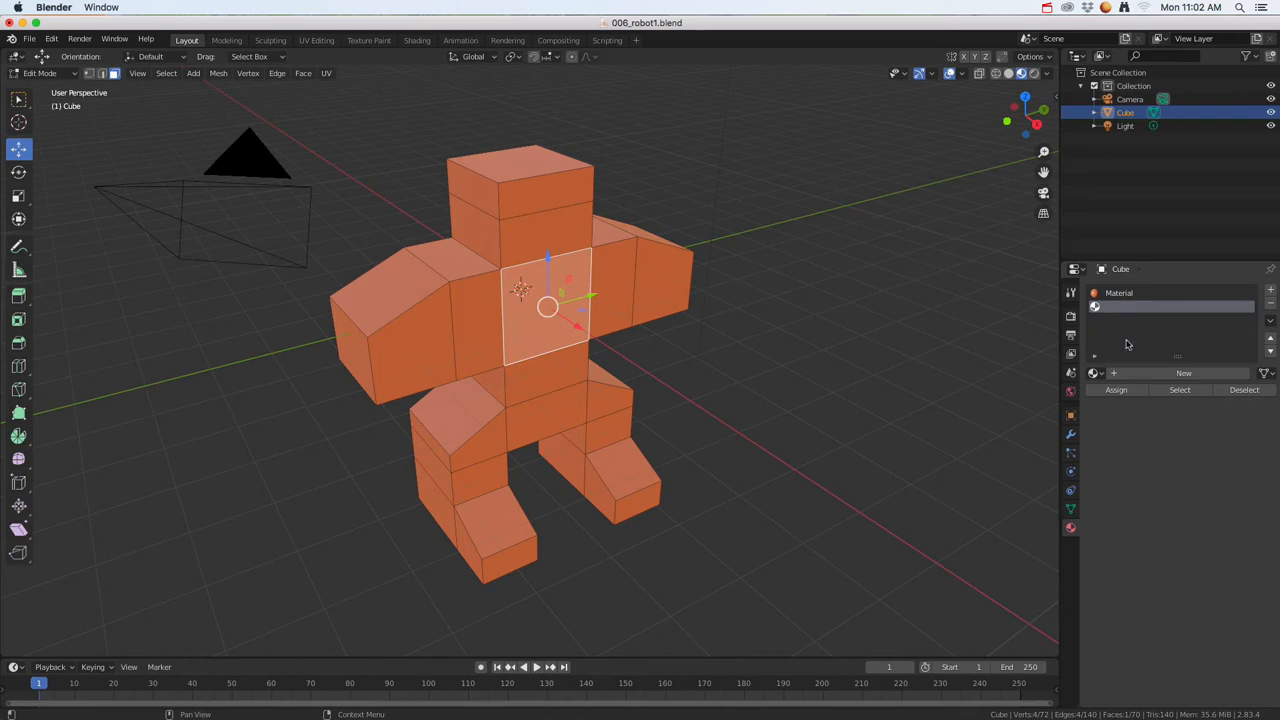
{"action": "left_click", "coordinate": [1145, 377]}
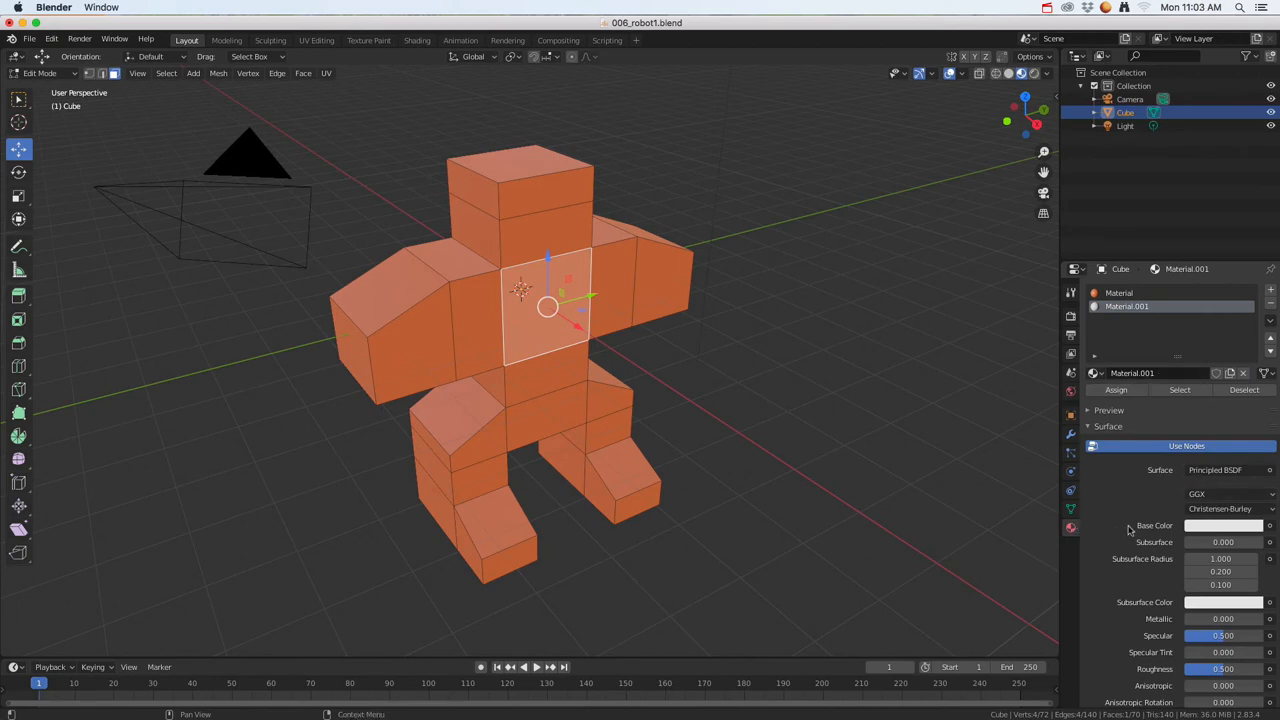
{"action": "left_click", "coordinate": [1205, 527]}
{"action": "left_click_drag", "start_coordinate": [1219, 426], "coordinate": [1228, 359]}
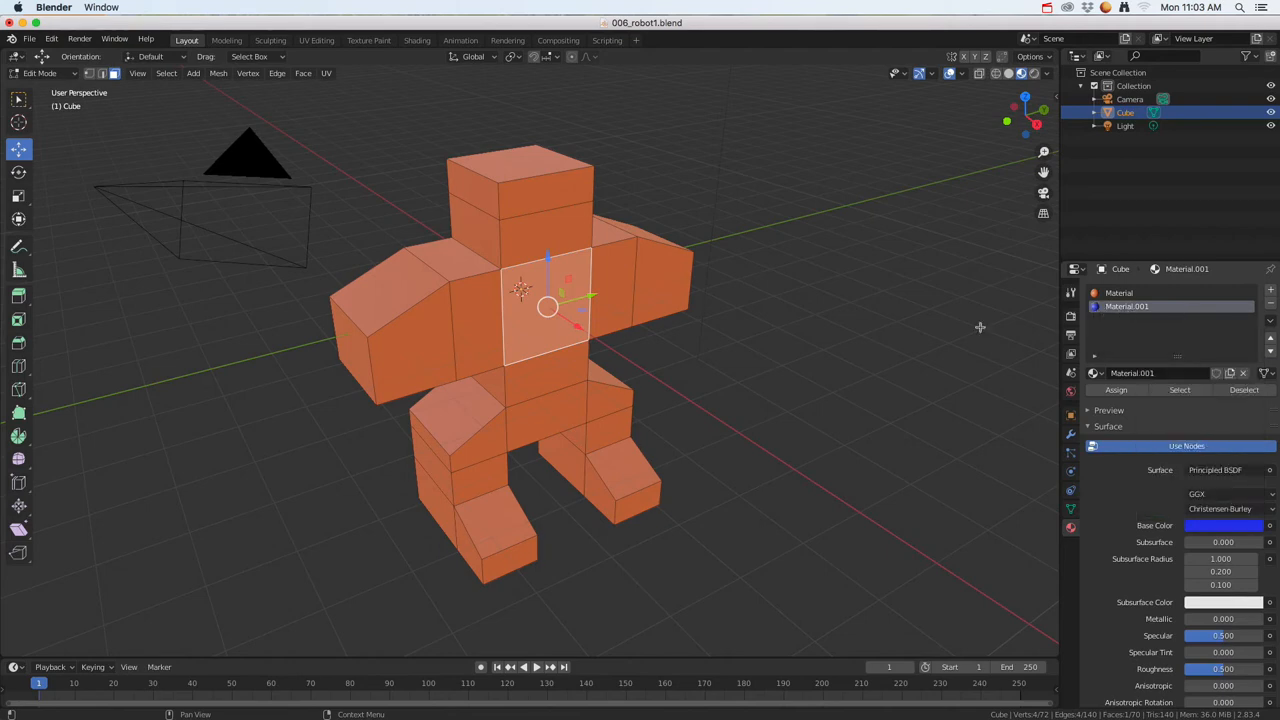
Step: Assign the blue Material.001 to the square face on the front of the robot's chest
{"action": "left_click", "coordinate": [486, 325]}
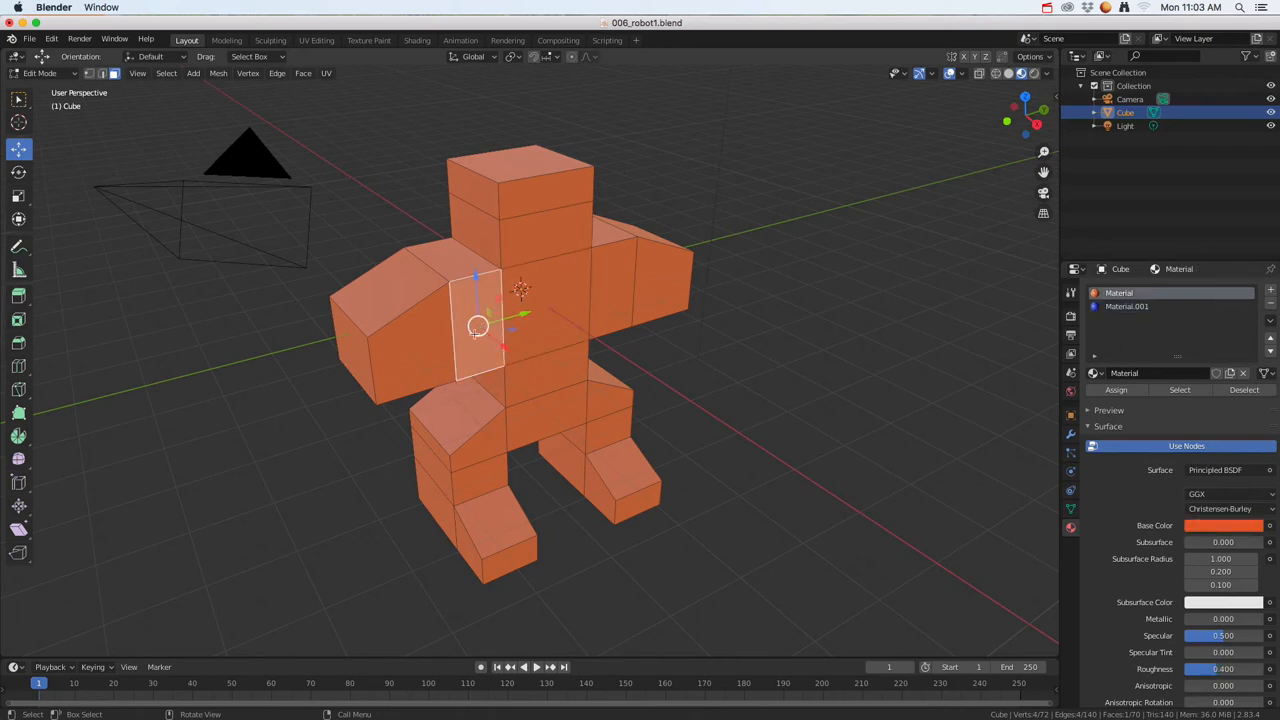
{"action": "left_click", "coordinate": [545, 314]}
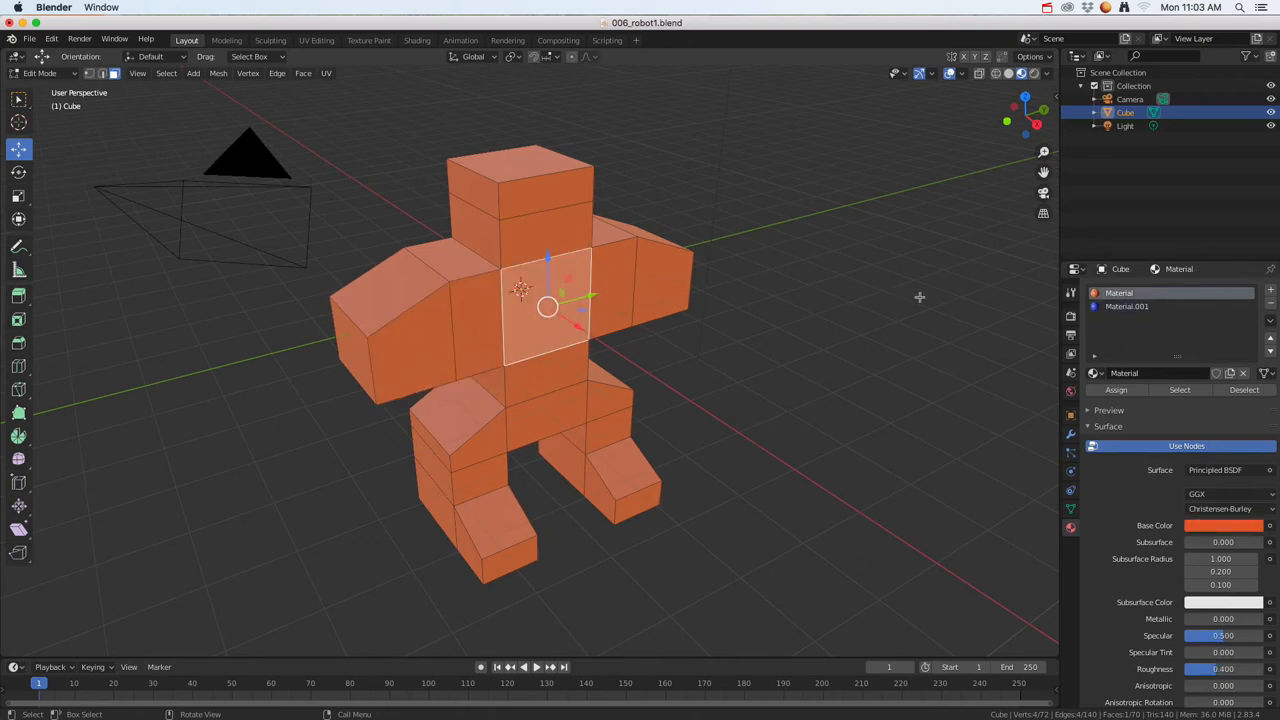
{"action": "left_click", "coordinate": [1118, 306]}
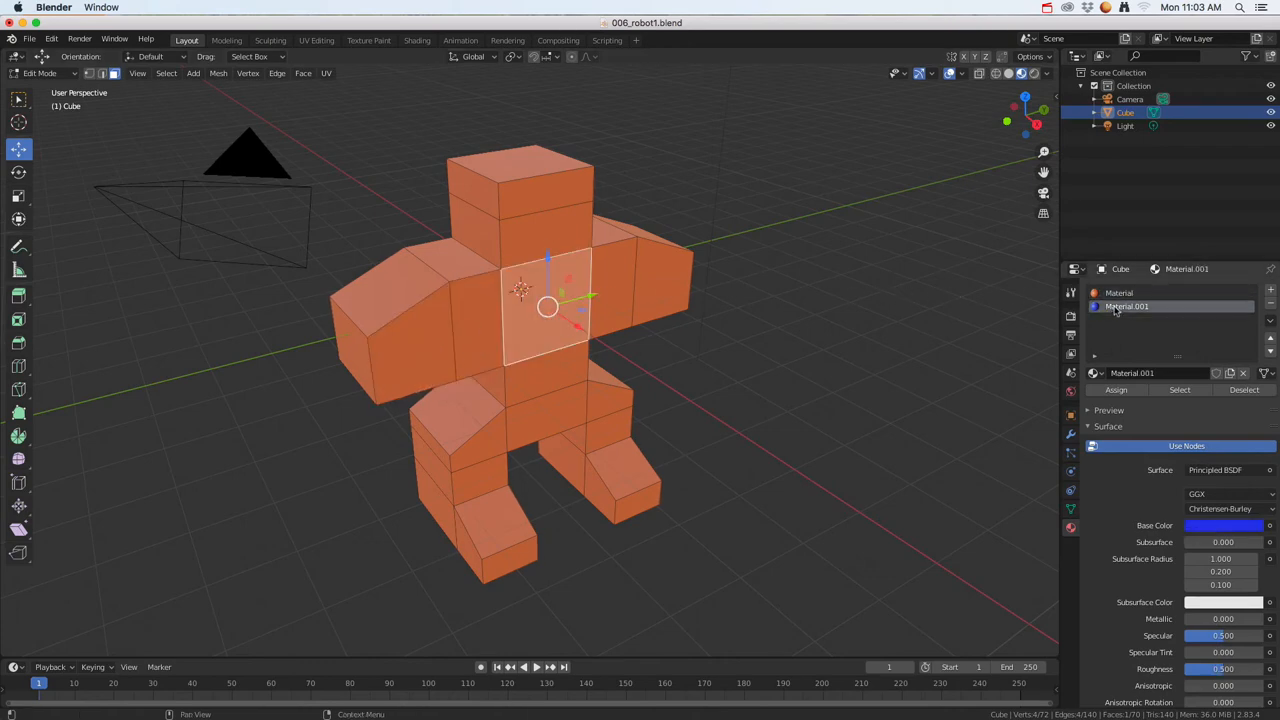
{"action": "left_click", "coordinate": [1116, 390]}
Step: Assign the blue Material.001 to the sloped top faces at the outer ends of both of the robot's arms
{"action": "middle_click_drag", "start_coordinate": [726, 349], "coordinate": [510, 343]}
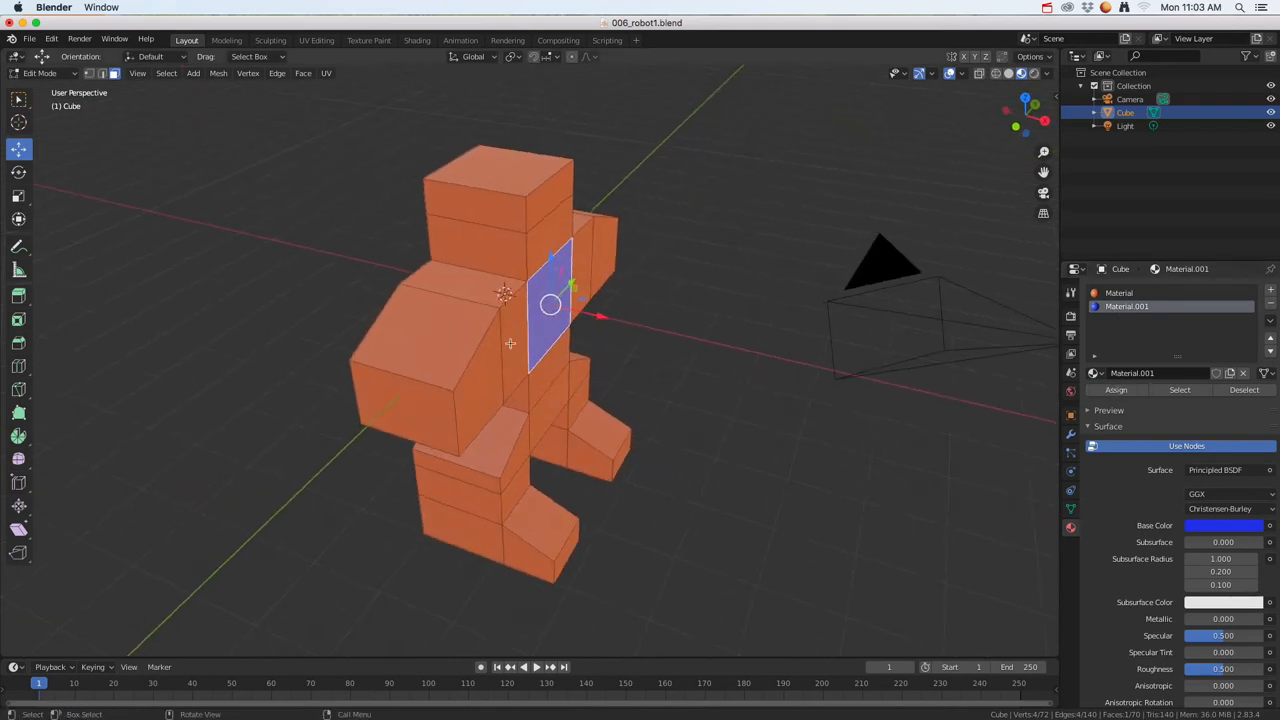
{"action": "left_click", "coordinate": [440, 342]}
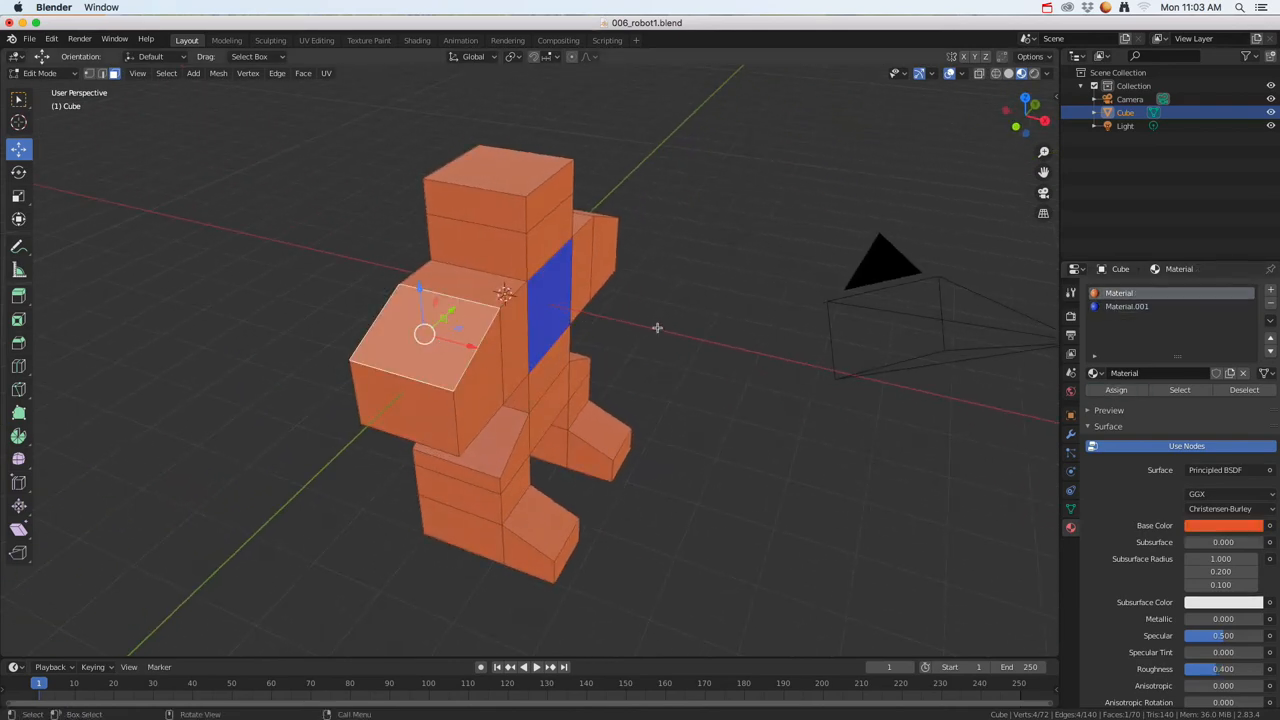
{"action": "left_click", "coordinate": [1130, 306]}
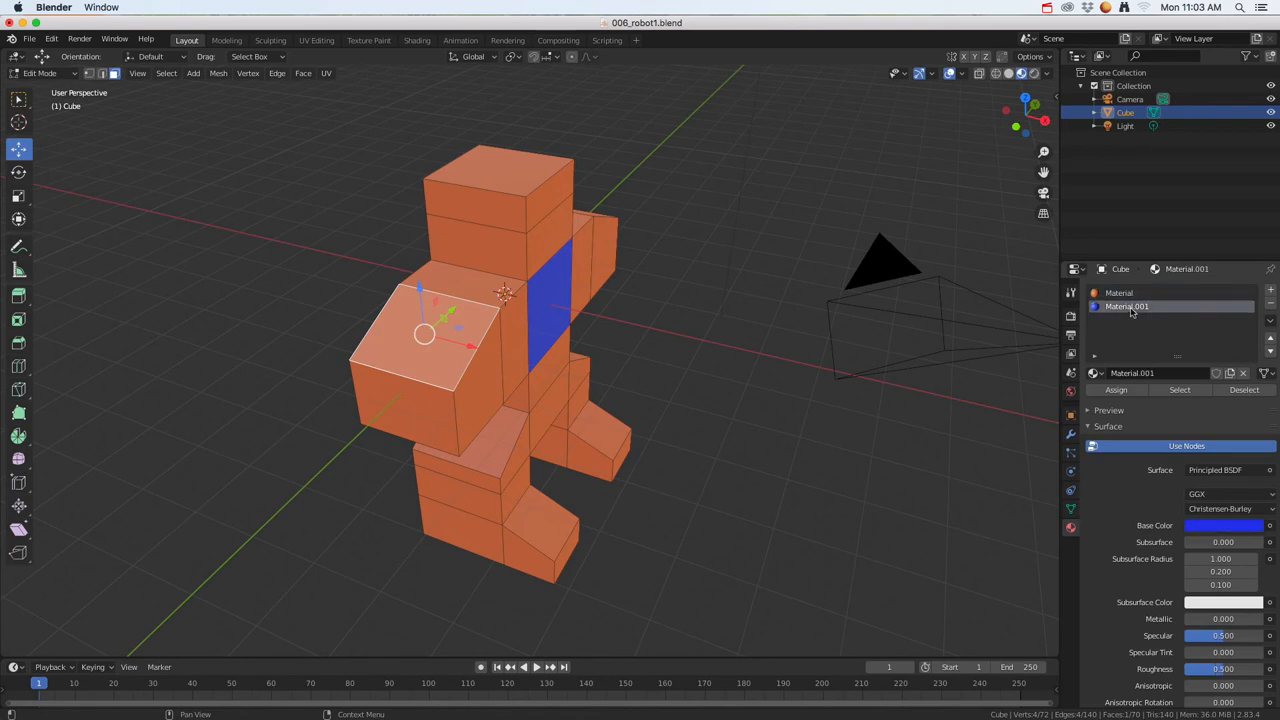
{"action": "left_click", "coordinate": [1117, 391]}
{"action": "middle_click_drag", "start_coordinate": [430, 340], "coordinate": [496, 324]}
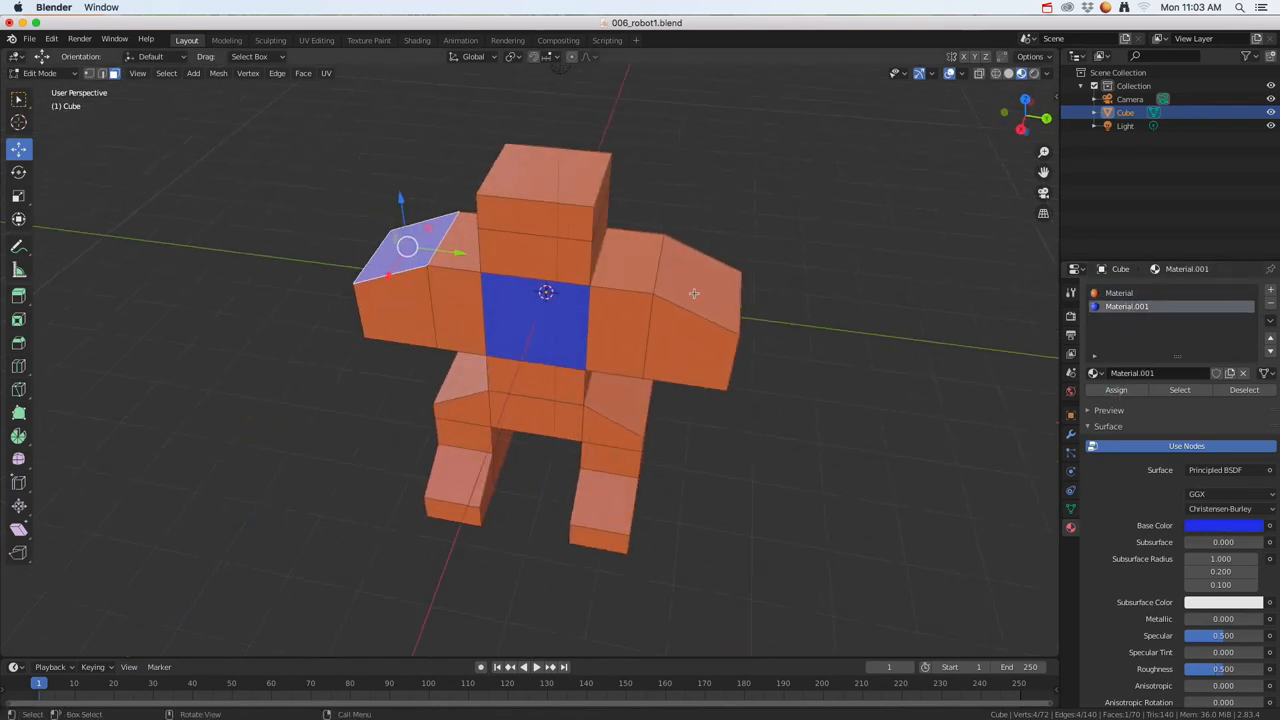
{"action": "left_click", "coordinate": [697, 285]}
{"action": "left_click", "coordinate": [1127, 306]}
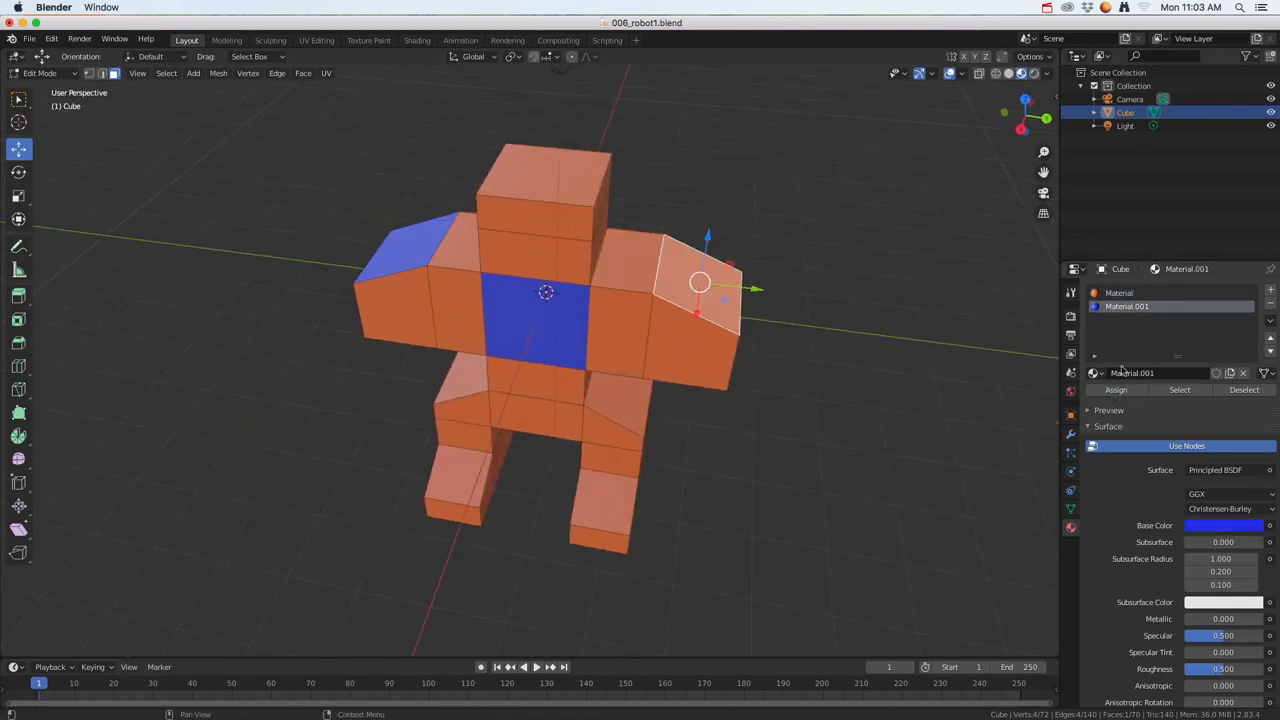
{"action": "left_click", "coordinate": [1118, 391]}
Step: Assign the blue Material.001 to the sloped top, front and one side face of the toe section on both feet
{"action": "middle_click_drag", "start_coordinate": [520, 420], "coordinate": [470, 410]}
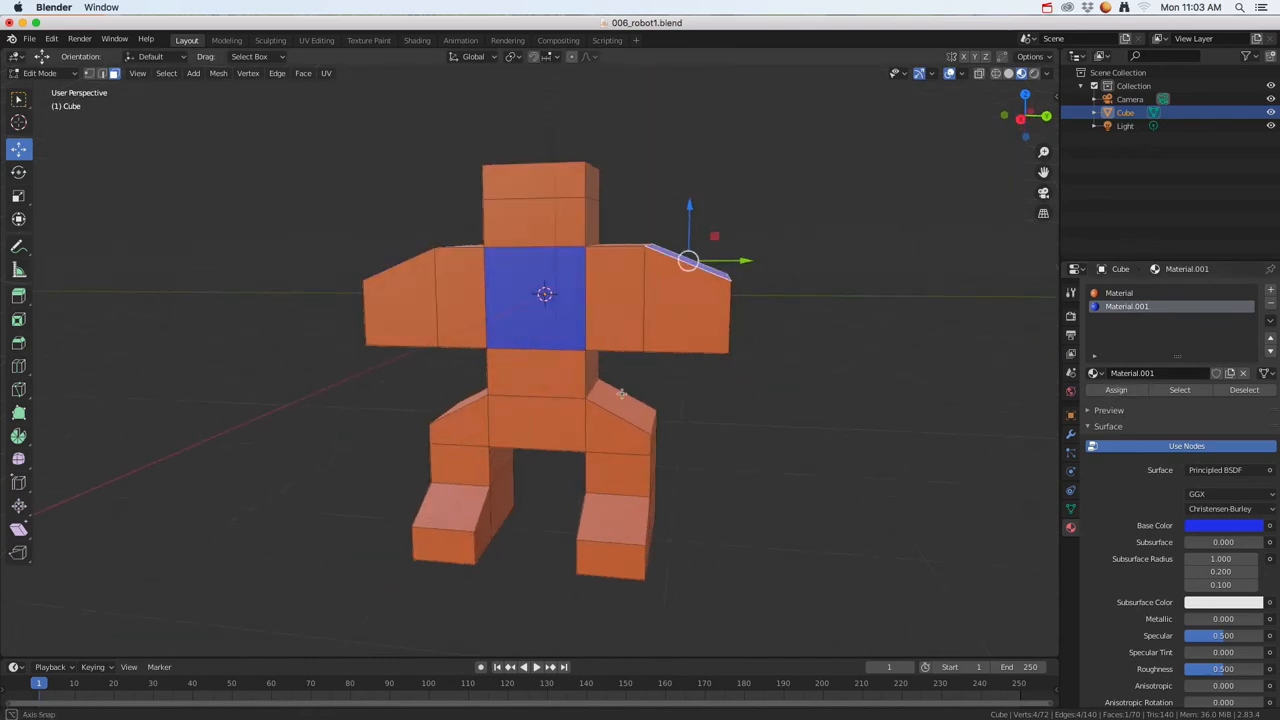
{"action": "left_click", "coordinate": [451, 505]}
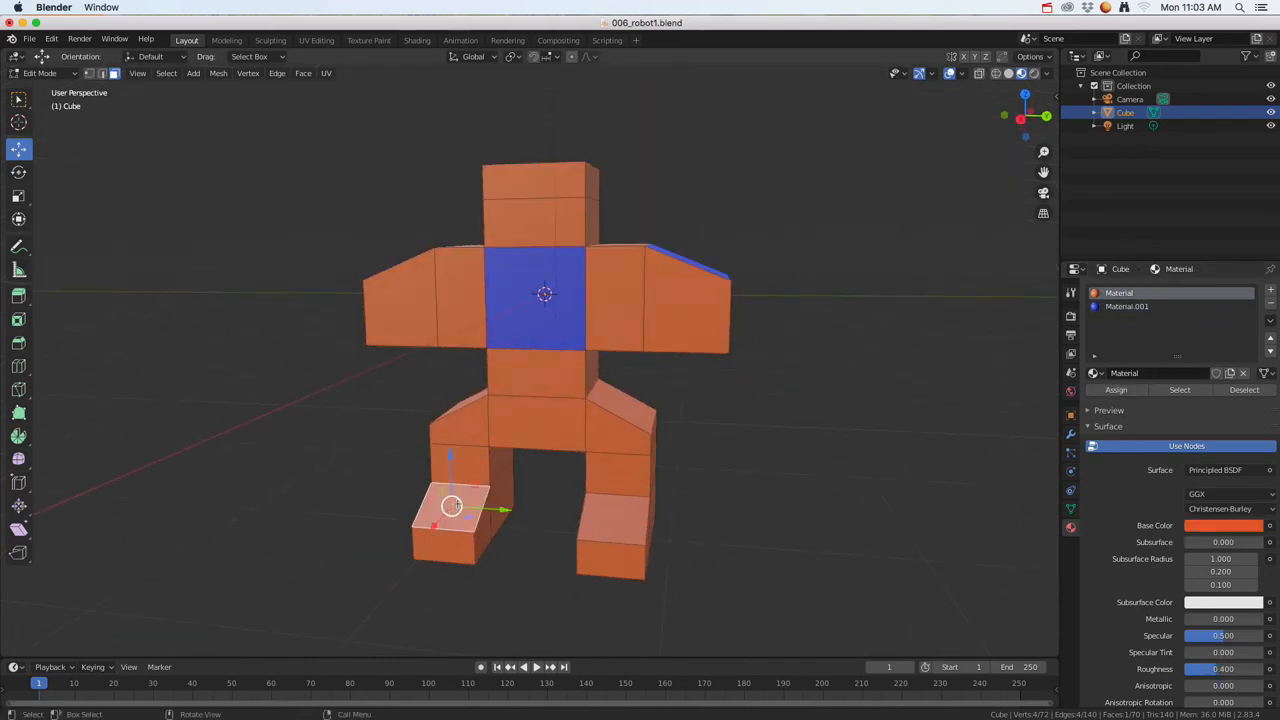
{"action": "left_click", "coordinate": [612, 518], "text": "shift"}
{"action": "left_click", "coordinate": [614, 556], "text": "shift"}
{"action": "left_click", "coordinate": [457, 541], "text": "shift"}
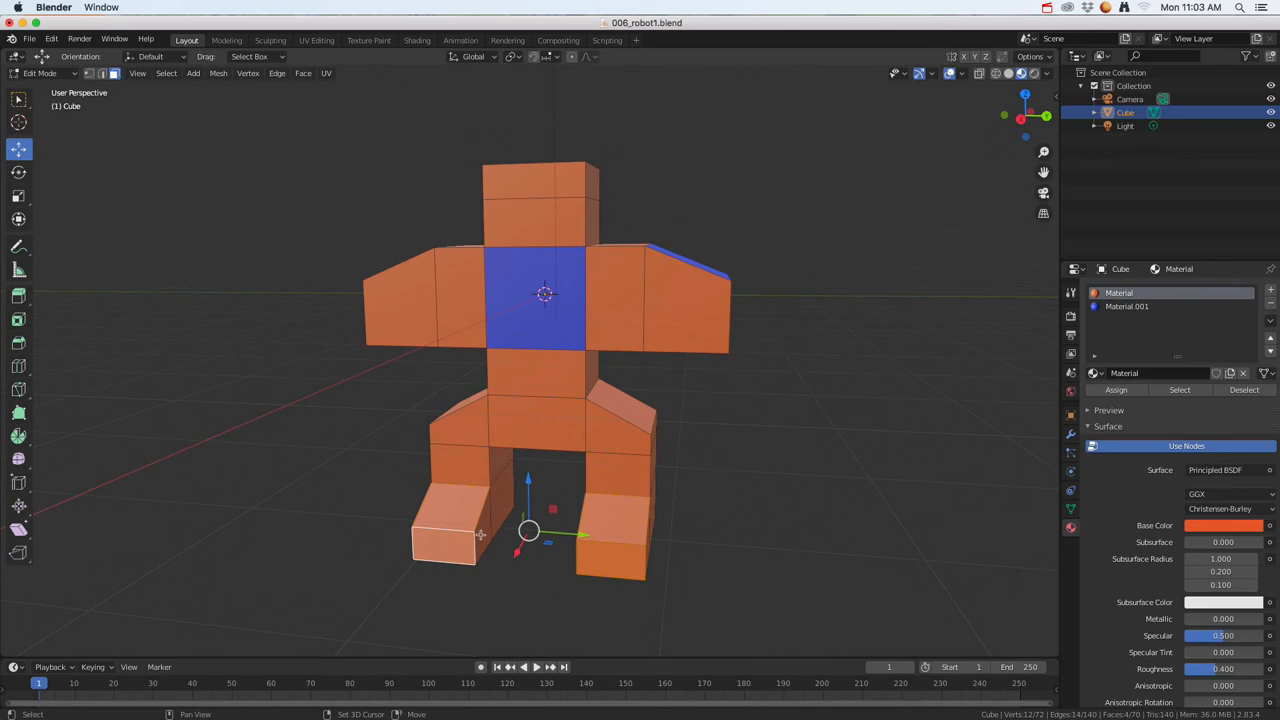
{"action": "middle_click_drag", "start_coordinate": [480, 535], "coordinate": [610, 560]}
{"action": "left_click", "coordinate": [619, 561], "text": "shift"}
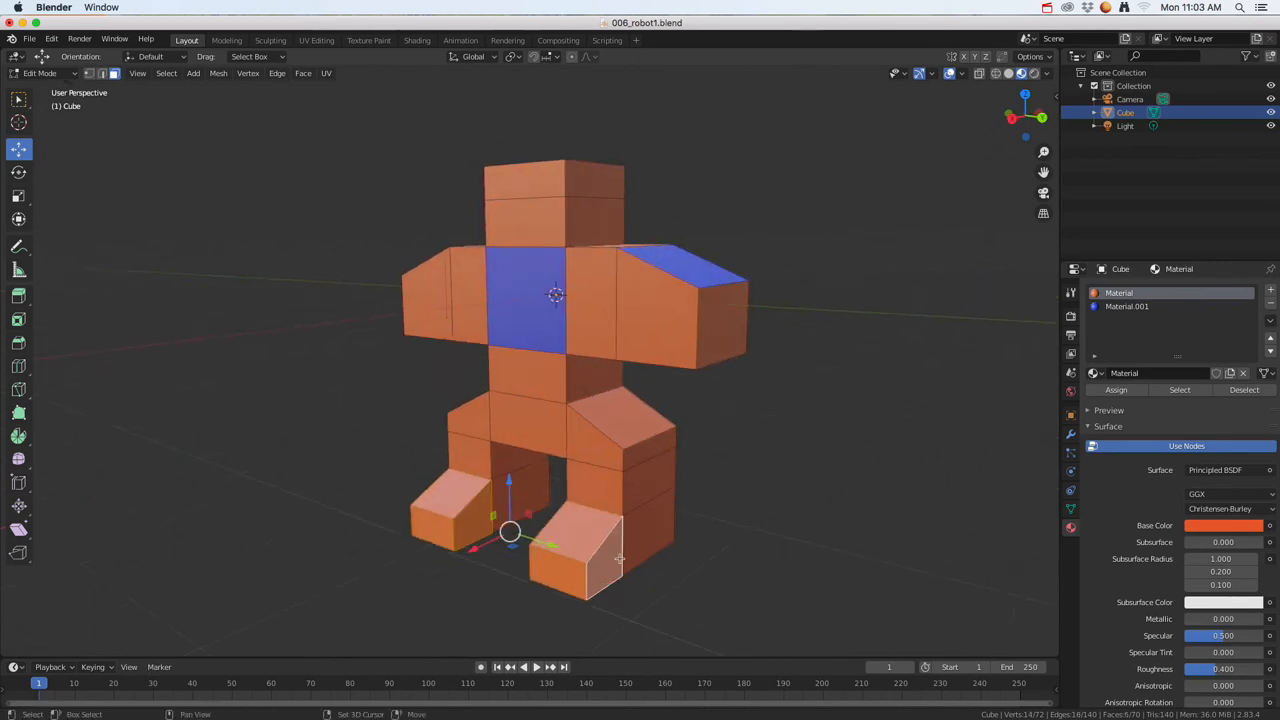
{"action": "left_click", "coordinate": [1127, 306]}
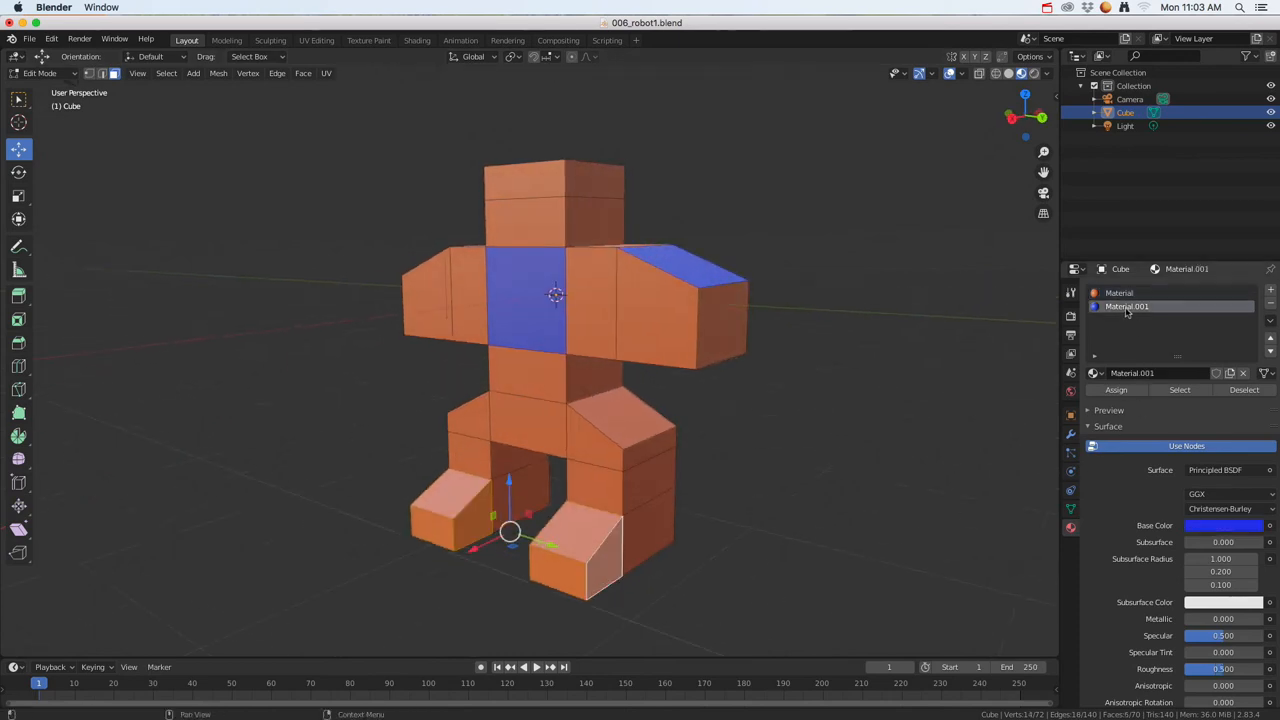
{"action": "left_click", "coordinate": [1125, 390]}
Step: Assign the blue Material.001 to the remaining orange side face of the toe section on both feet
{"action": "middle_click_drag", "start_coordinate": [851, 500], "coordinate": [680, 506]}
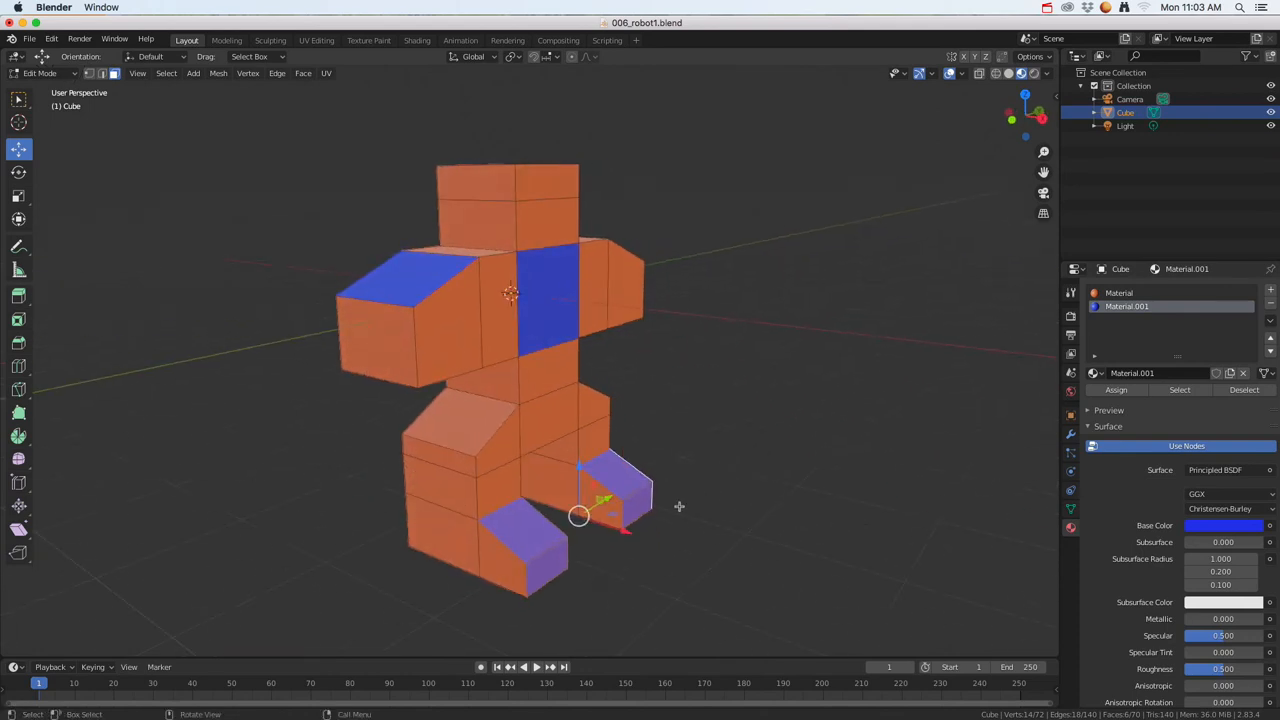
{"action": "left_click", "coordinate": [589, 494]}
{"action": "left_click", "coordinate": [505, 563]}
{"action": "left_click", "coordinate": [1119, 293]}
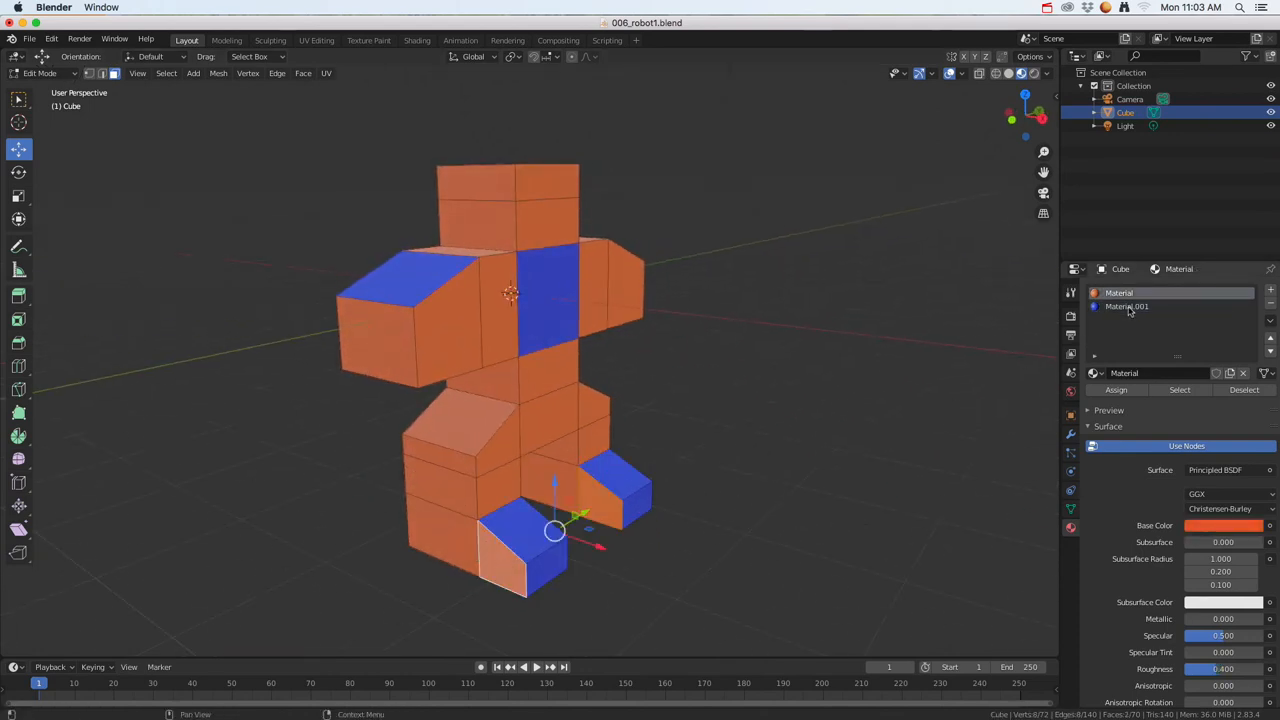
{"action": "left_click", "coordinate": [1127, 306]}
{"action": "left_click", "coordinate": [1125, 390]}
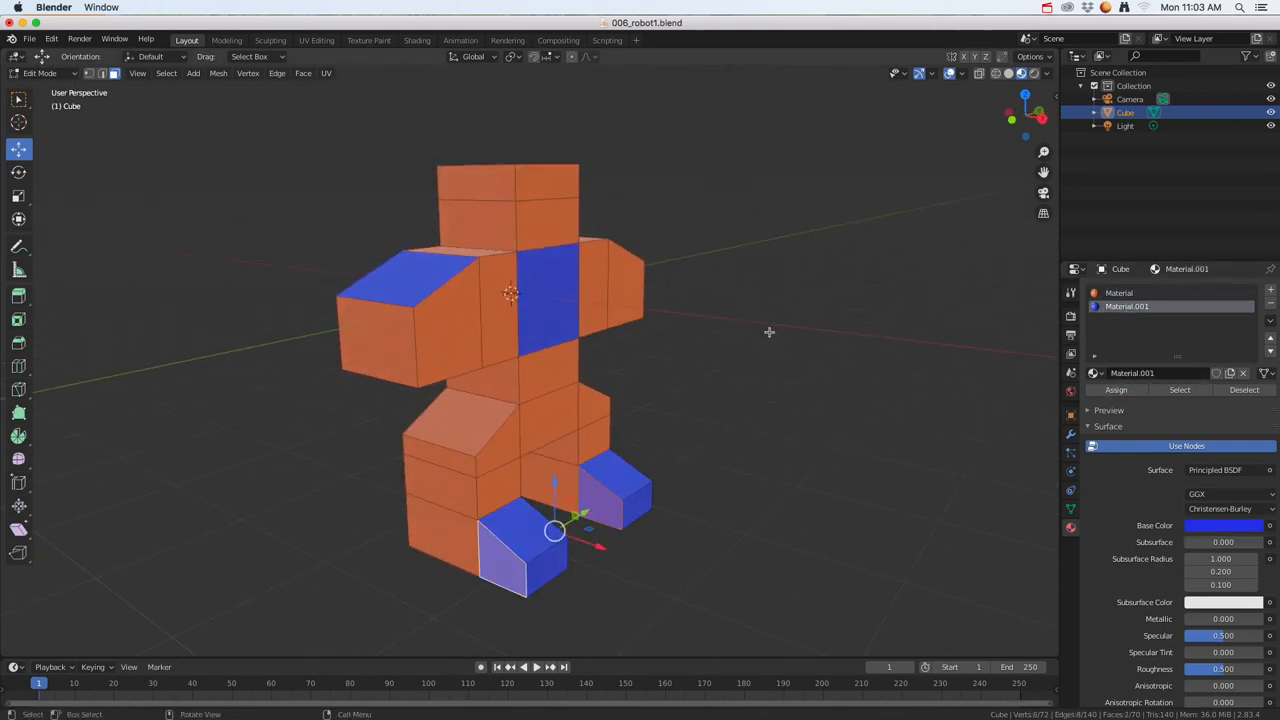
Step: Add a third material slot with a new material and set its base color to yellow
{"action": "middle_click_drag", "start_coordinate": [769, 332], "coordinate": [1014, 280]}
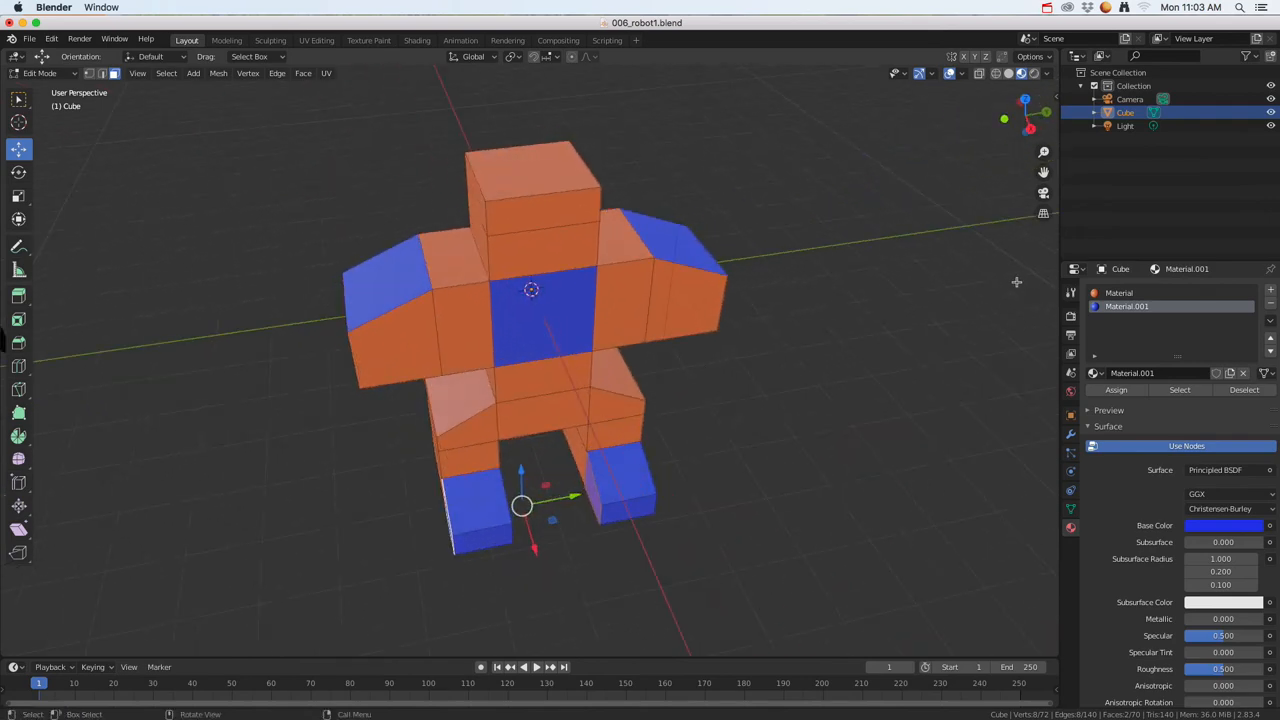
{"action": "left_click", "coordinate": [1270, 291]}
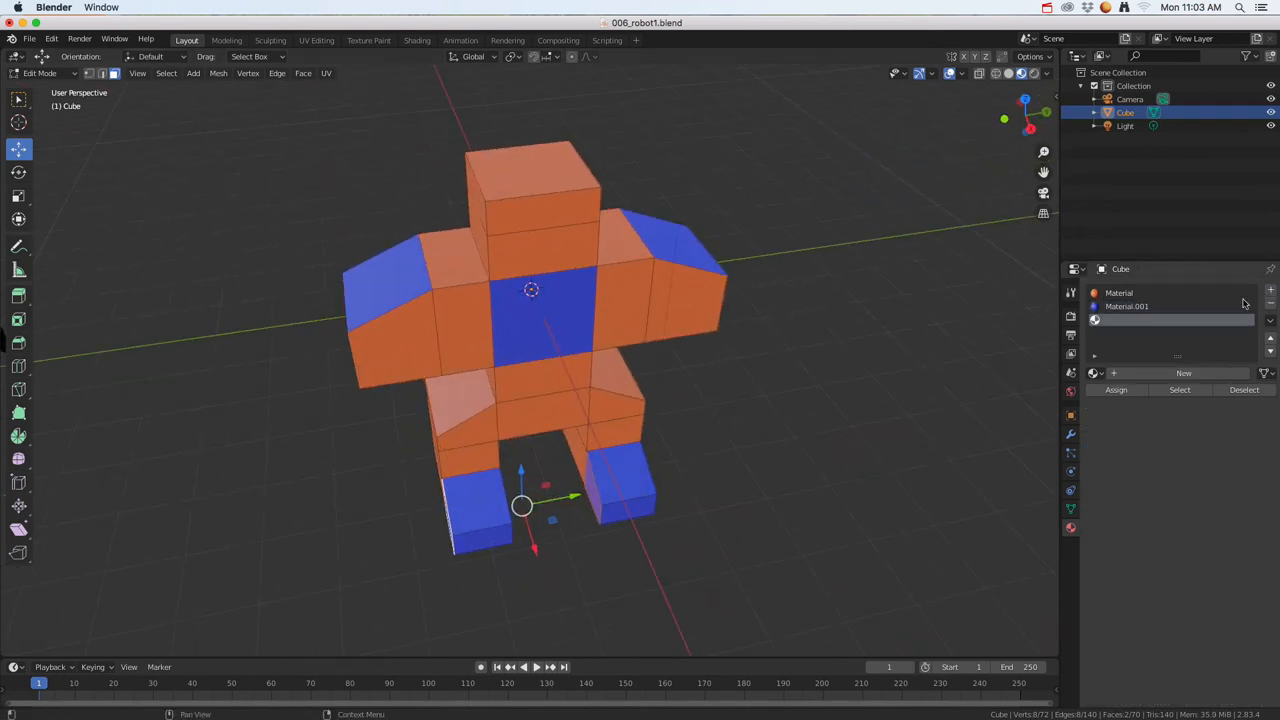
{"action": "left_click", "coordinate": [1165, 373]}
{"action": "left_click", "coordinate": [1203, 532]}
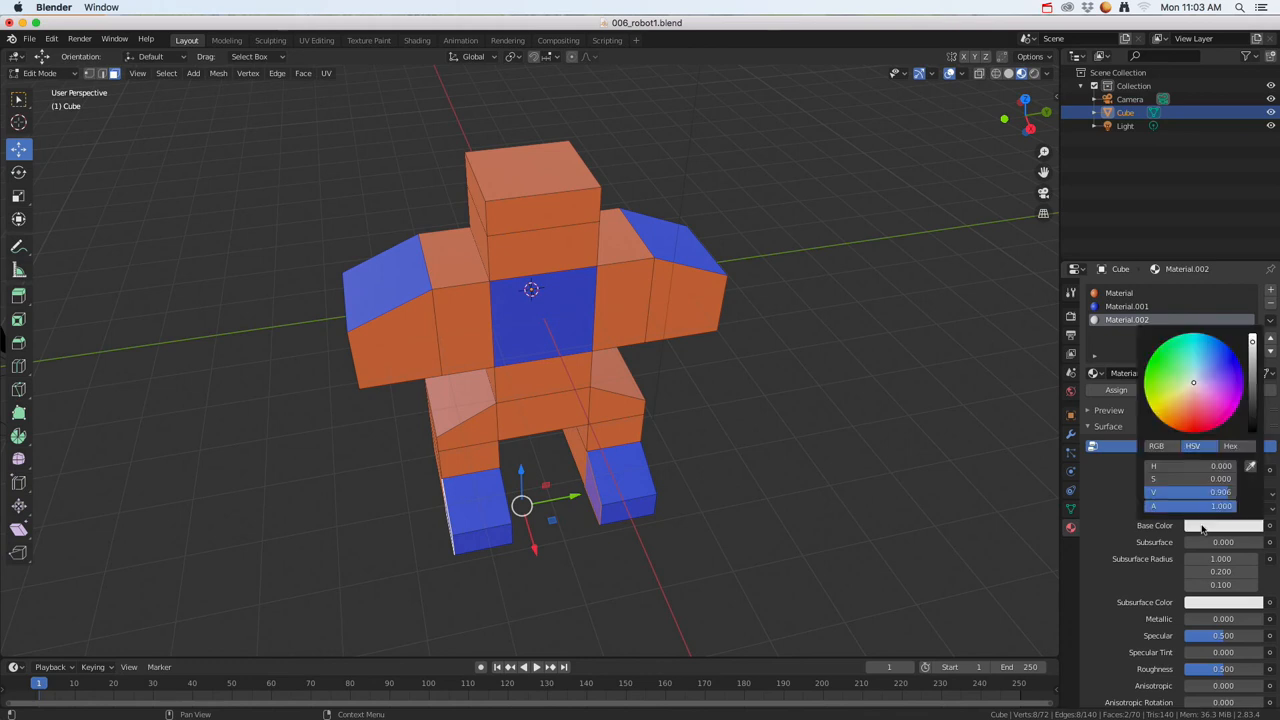
{"action": "left_click_drag", "start_coordinate": [1172, 358], "coordinate": [1157, 408]}
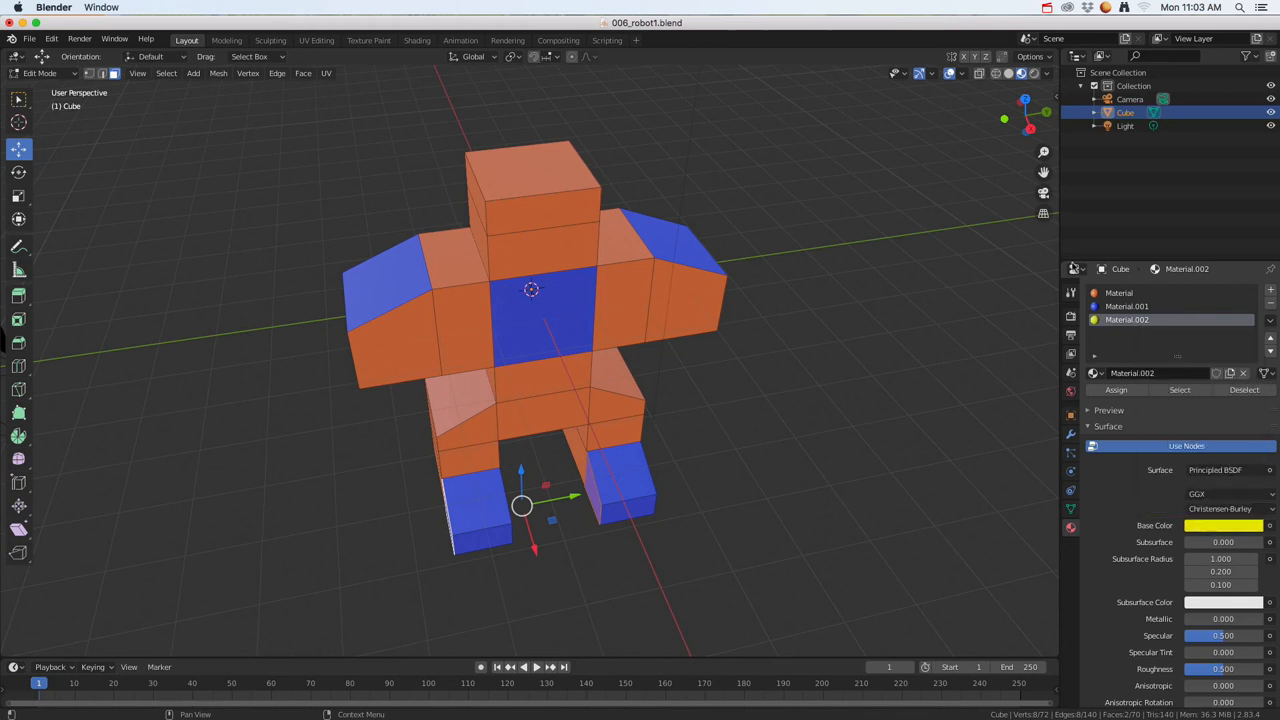
Step: Assign the yellow Material.002 to the front face of the head's upper band
{"action": "left_click", "coordinate": [530, 226]}
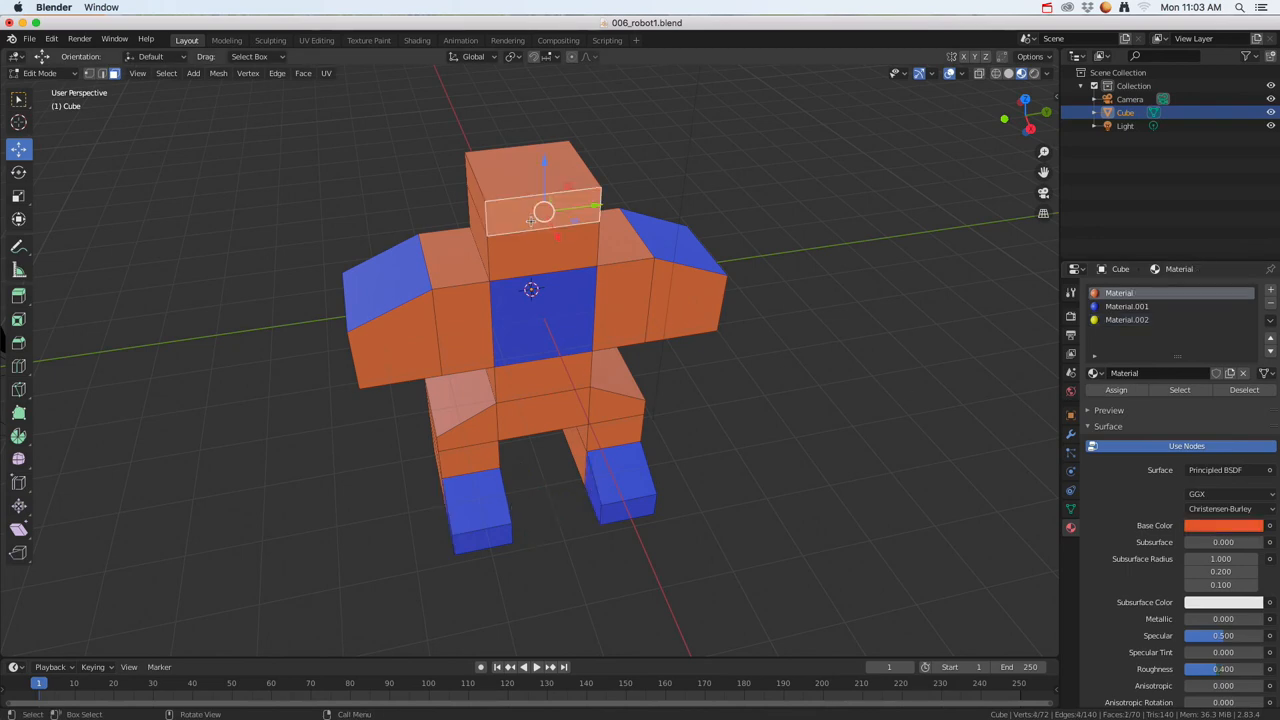
{"action": "left_click", "coordinate": [1122, 320]}
{"action": "left_click", "coordinate": [1117, 391]}
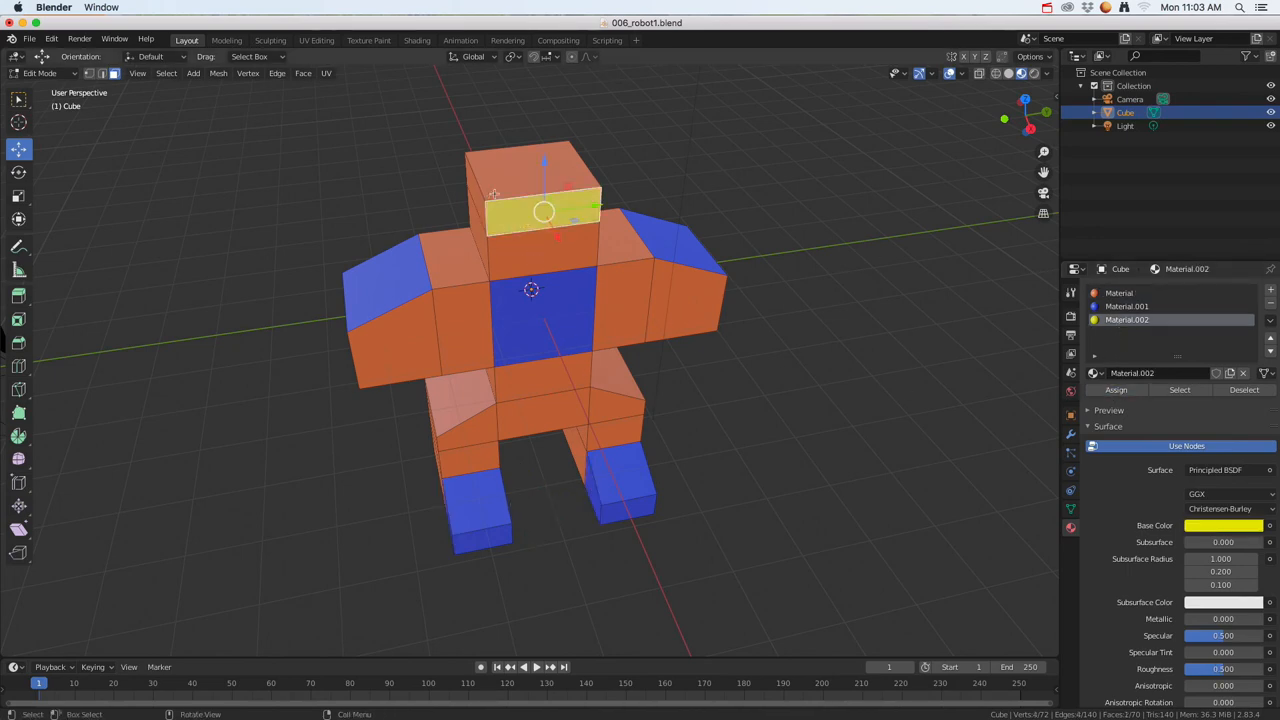
Step: Assign the yellow Material.002 to both side faces of the head's upper band
{"action": "middle_click_drag", "start_coordinate": [420, 250], "coordinate": [515, 245]}
{"action": "left_click", "coordinate": [515, 245]}
{"action": "middle_click_drag", "start_coordinate": [710, 221], "coordinate": [600, 232]}
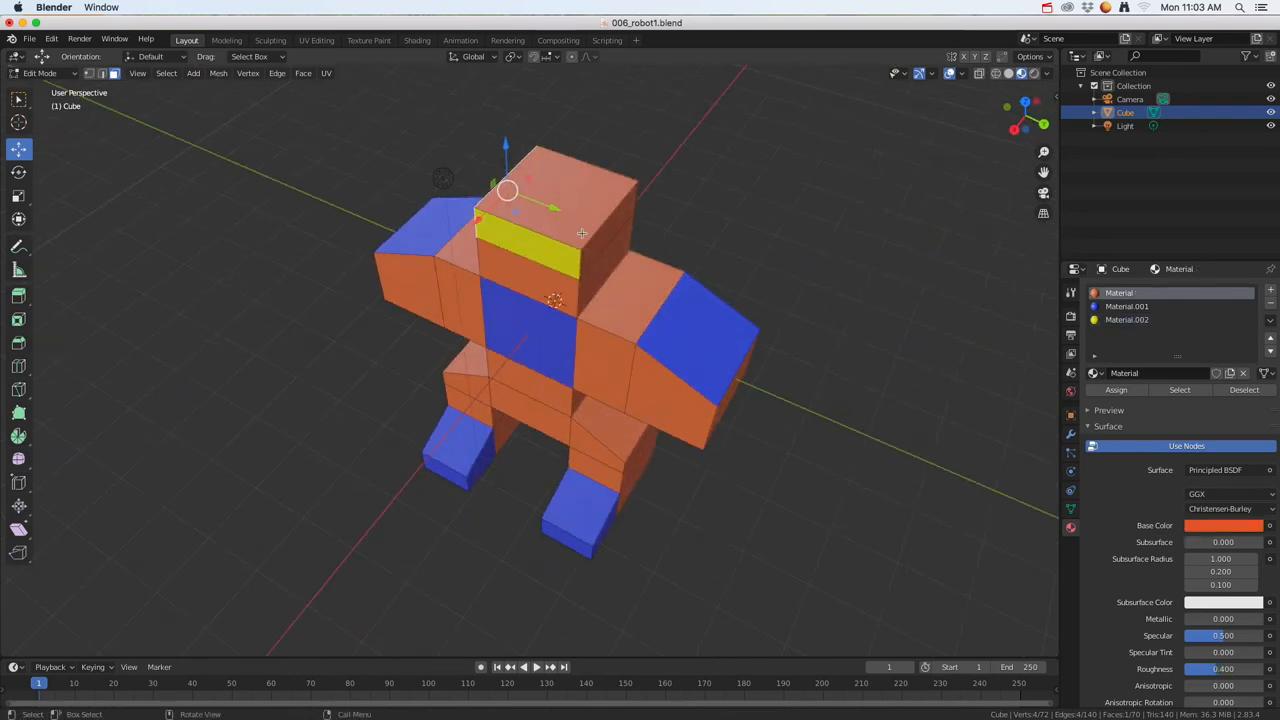
{"action": "left_click", "coordinate": [604, 234], "text": "shift"}
{"action": "left_click", "coordinate": [1125, 320]}
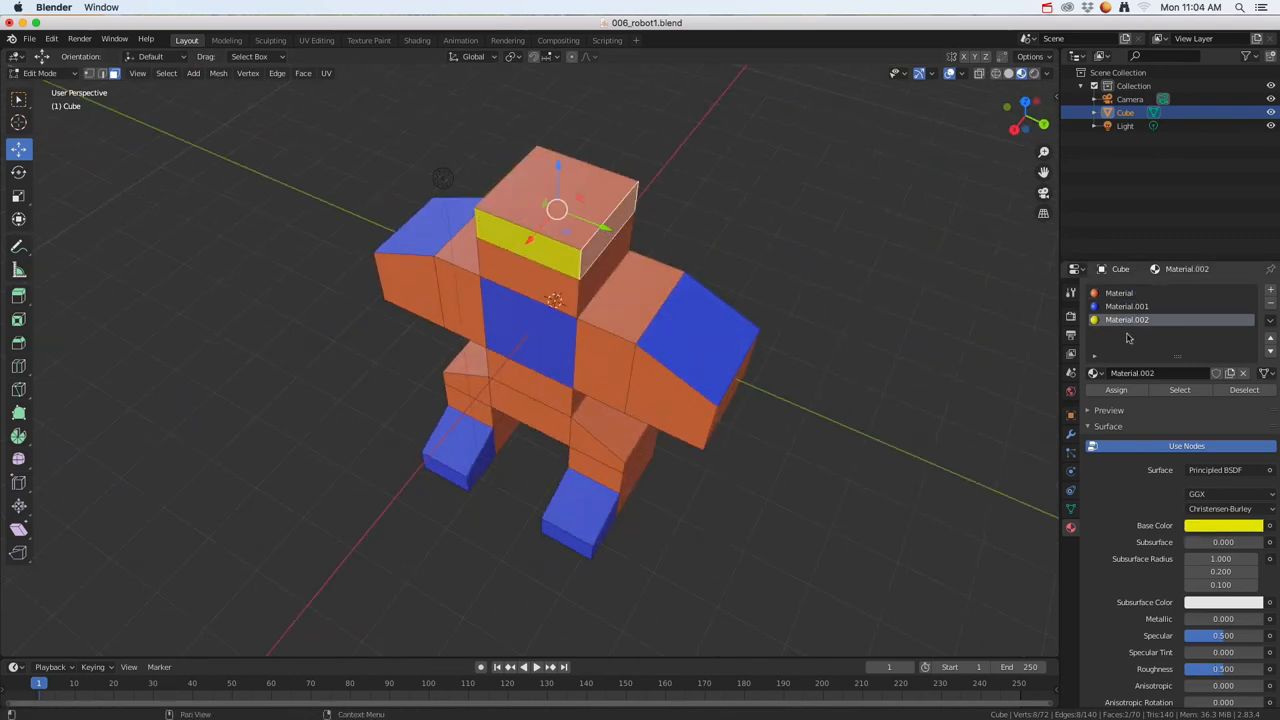
{"action": "left_click", "coordinate": [1118, 390]}
Step: Change the base color of the robot's original orange material, Material, to red
{"action": "middle_click_drag", "start_coordinate": [1020, 384], "coordinate": [522, 298]}
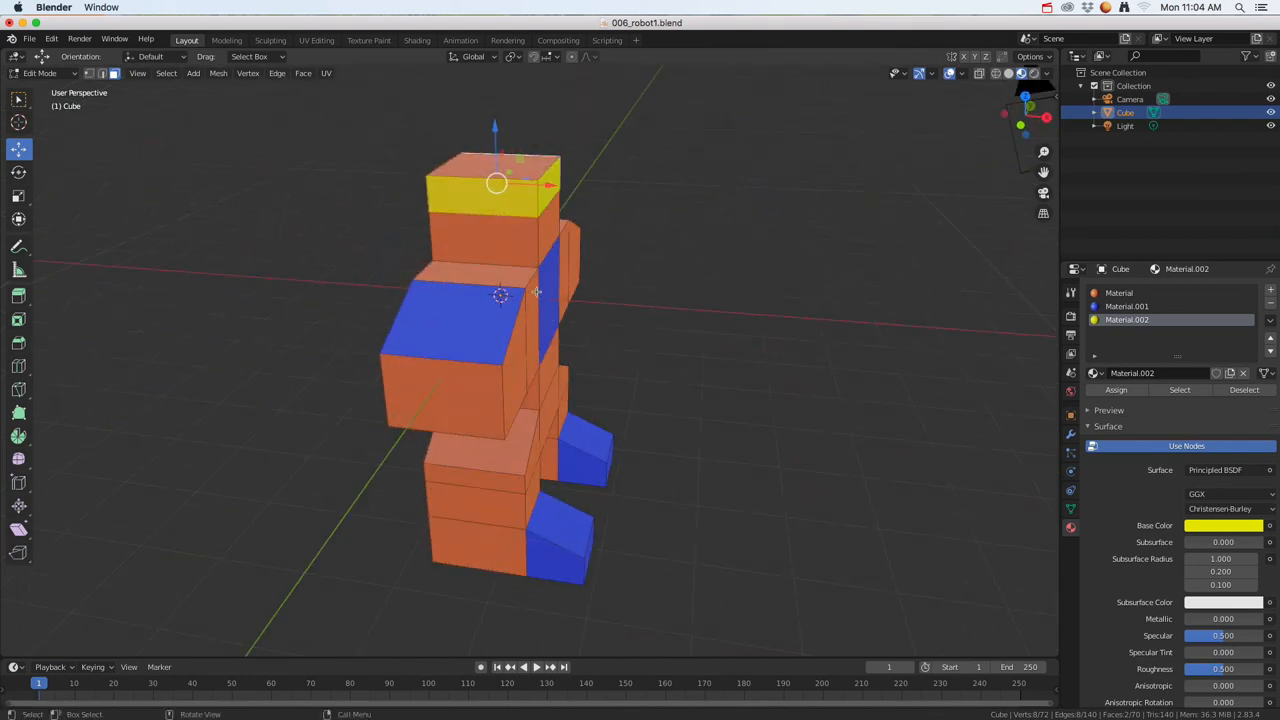
{"action": "left_click", "coordinate": [1128, 293]}
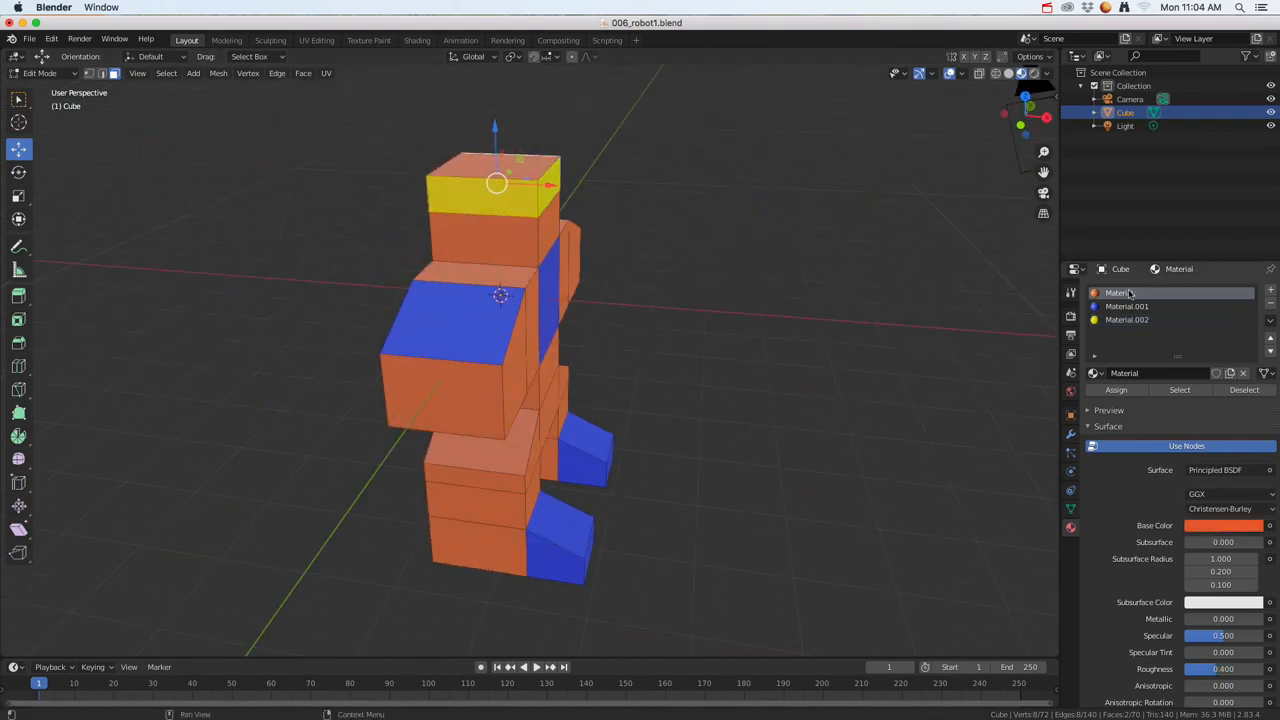
{"action": "left_click", "coordinate": [1208, 526]}
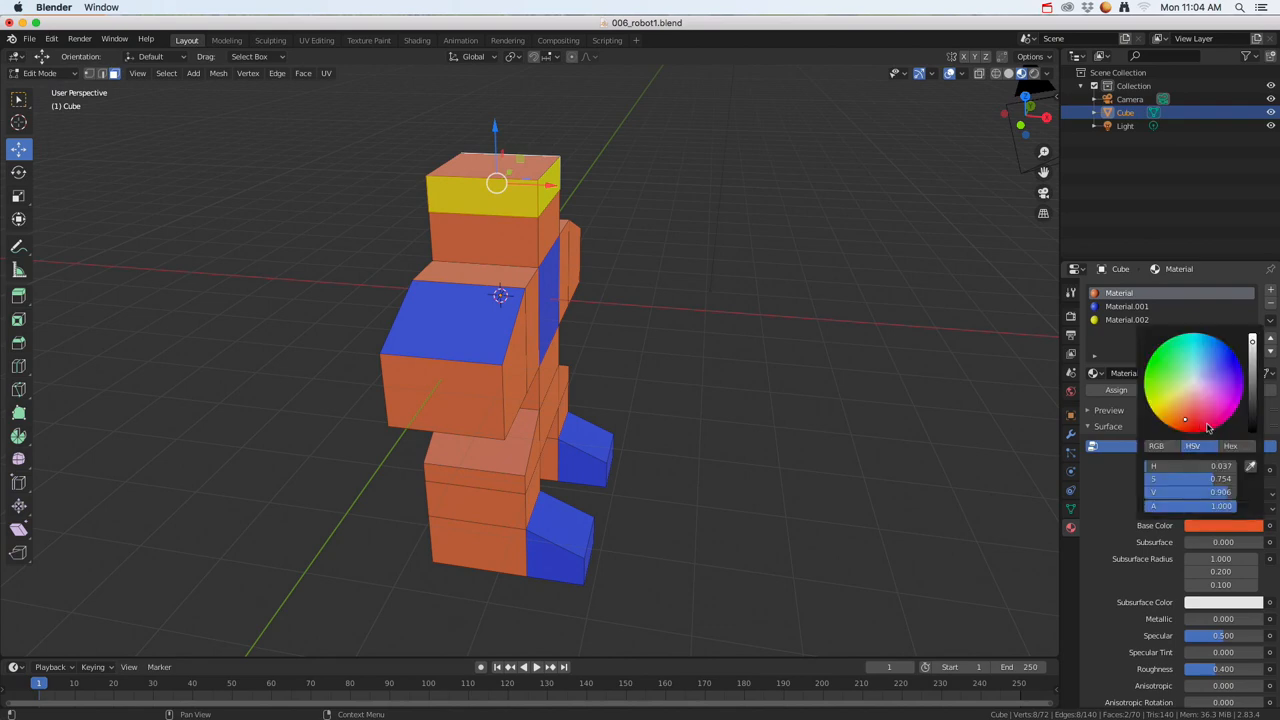
{"action": "left_click", "coordinate": [1208, 429]}
{"action": "middle_click_drag", "start_coordinate": [680, 395], "coordinate": [496, 360]}
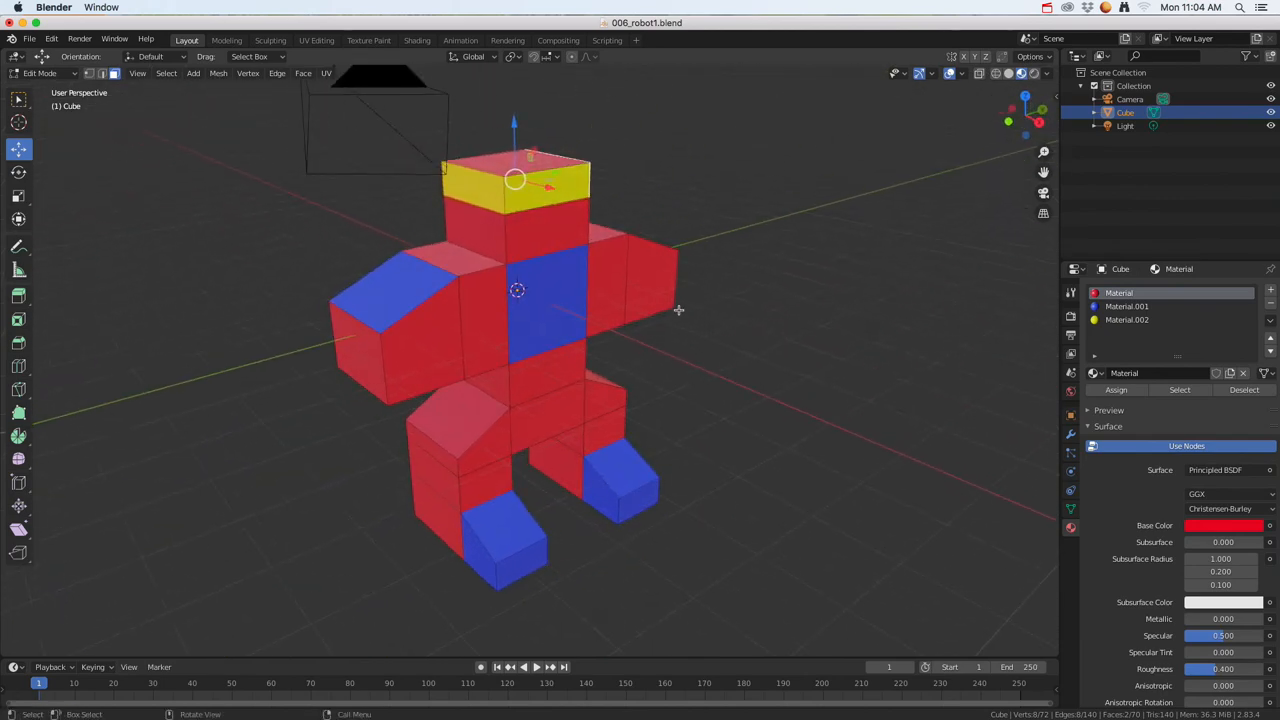